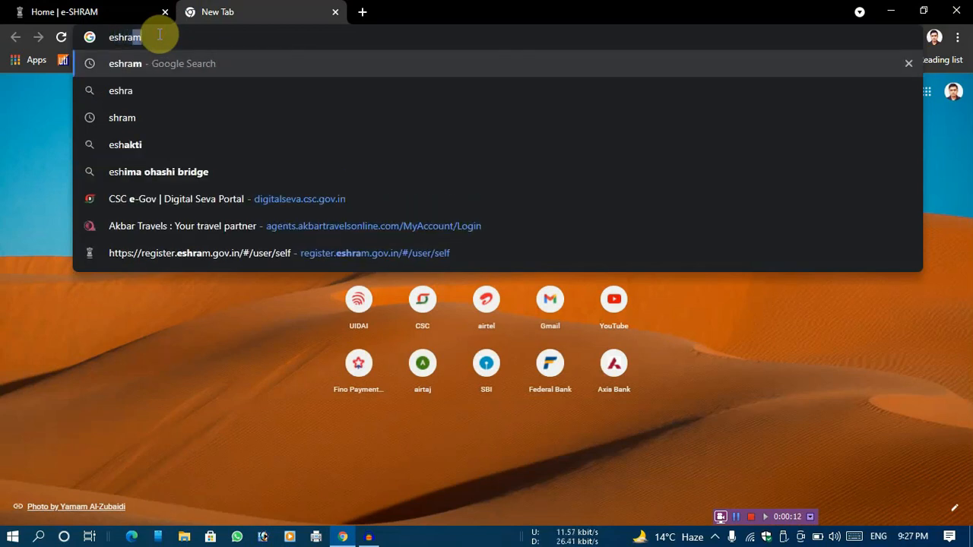
Search Google for 'eshram' from Chrome's address bar
{"action": "type", "text": "m"}
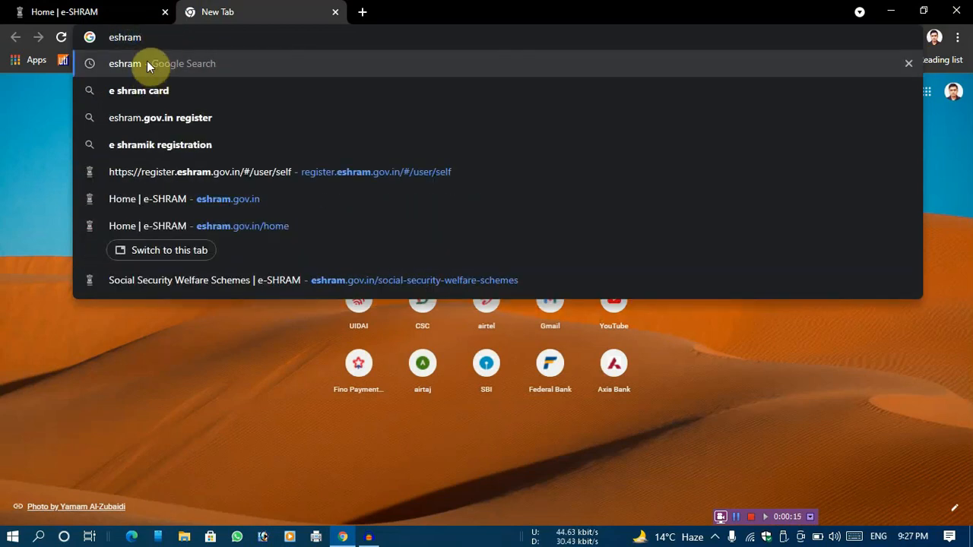
{"action": "left_click", "coordinate": [149, 66]}
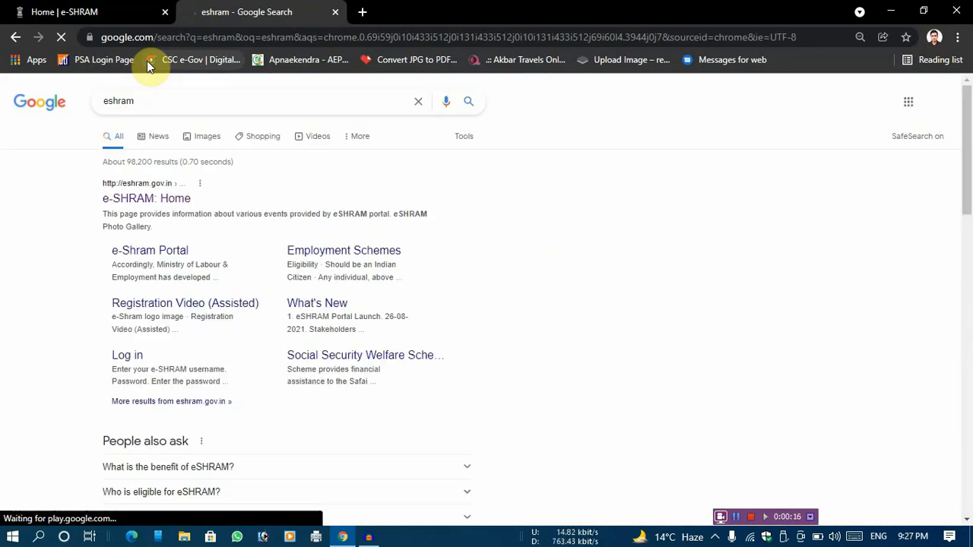
Open the official e-SHRAM home page and go to its REGISTER on e-Shram page
{"action": "left_click", "coordinate": [136, 202]}
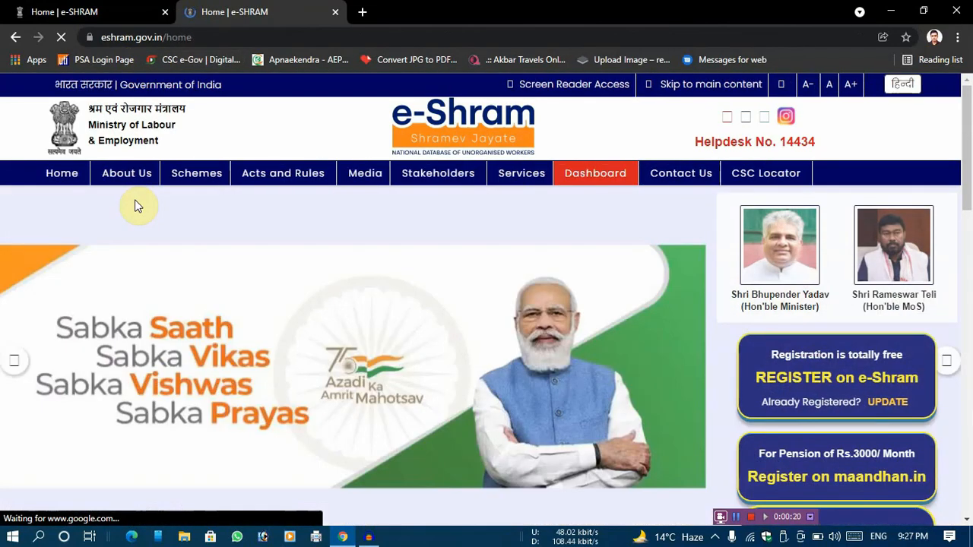
{"action": "scroll", "coordinate": [563, 184], "scroll_direction": "down", "scroll_amount": 1}
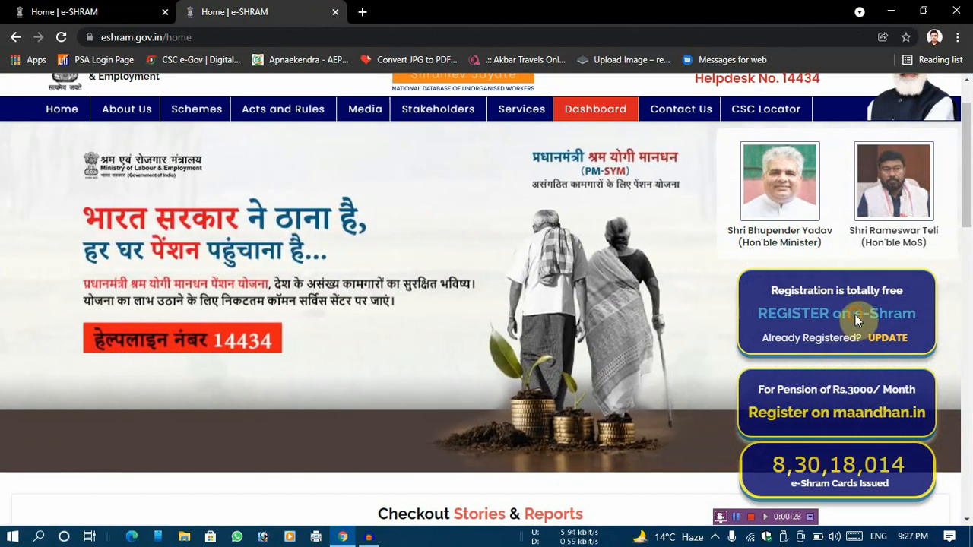
{"action": "left_click", "coordinate": [857, 322]}
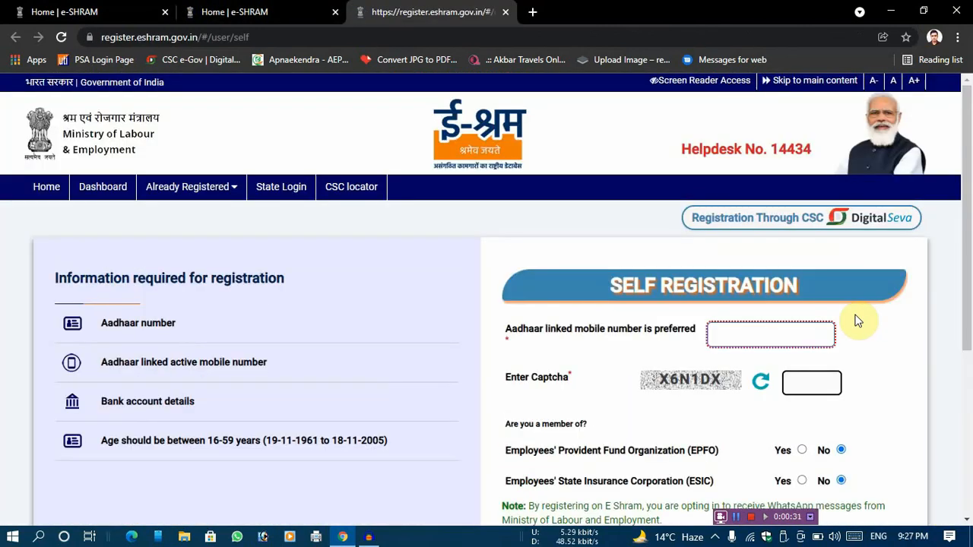
Choose Registration Through CSC to reach the CSC operator dashboard
{"action": "scroll", "coordinate": [715, 274], "scroll_direction": "down", "scroll_amount": 1}
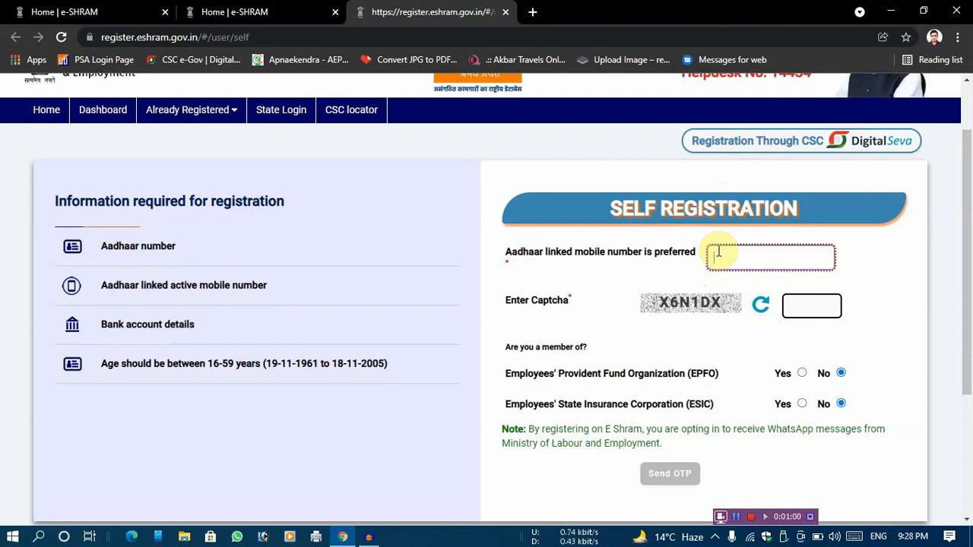
{"action": "scroll", "coordinate": [723, 267], "scroll_direction": "down", "scroll_amount": 1}
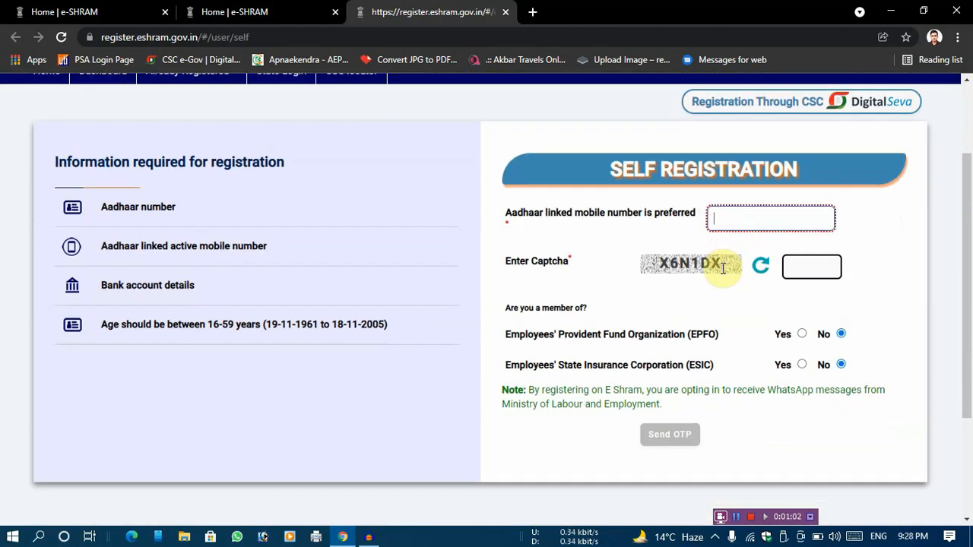
{"action": "scroll", "coordinate": [723, 268], "scroll_direction": "up", "scroll_amount": 2}
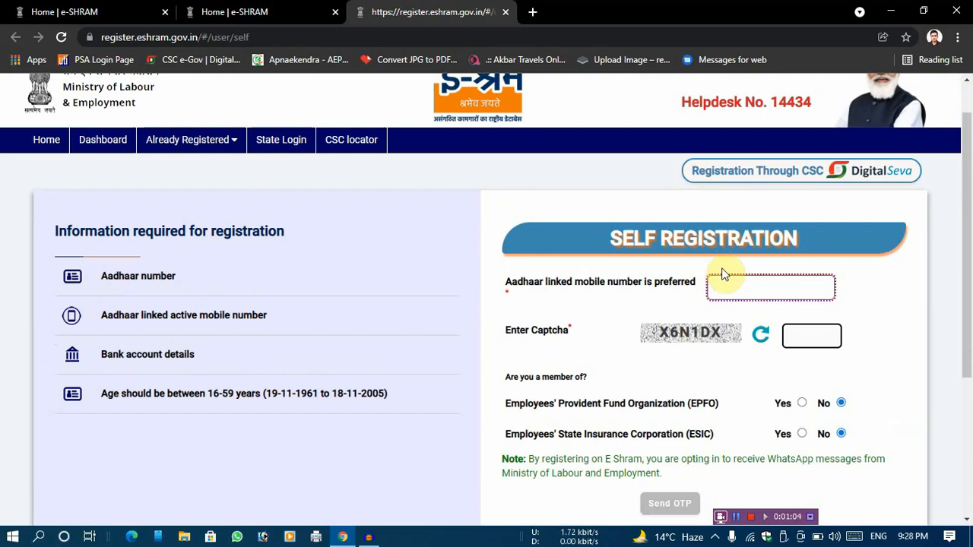
{"action": "left_click", "coordinate": [800, 180]}
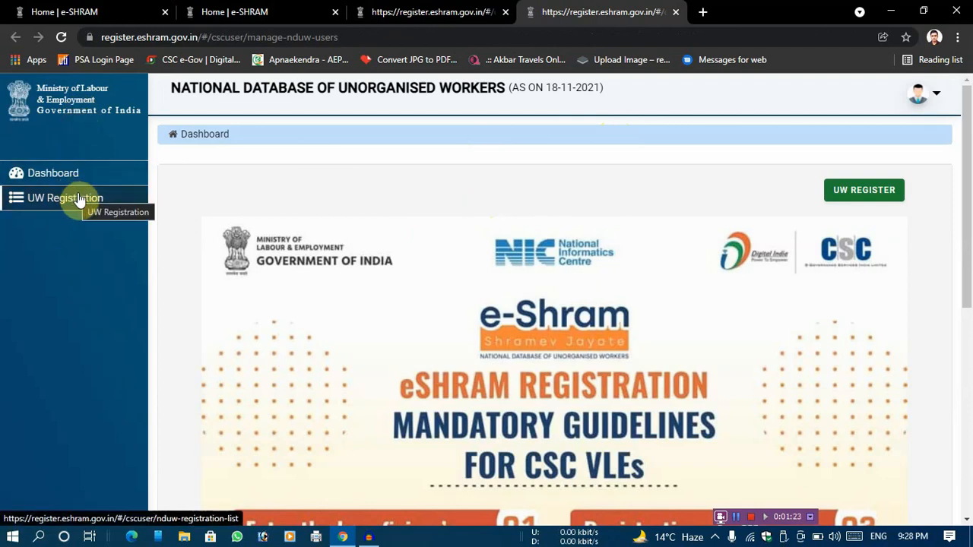
Check the UW Registration list, which shows no records, and return to the Dashboard
{"action": "left_click", "coordinate": [101, 212]}
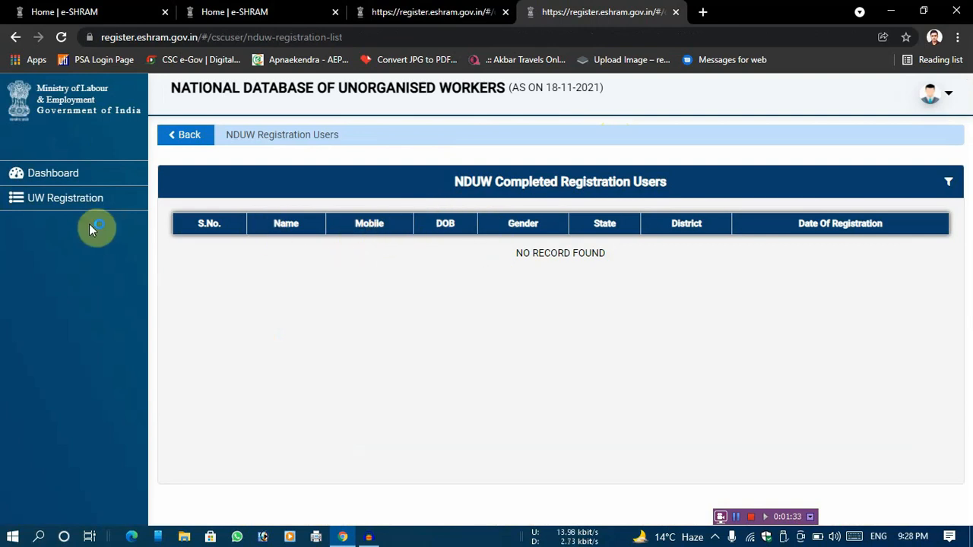
{"action": "left_click", "coordinate": [96, 181]}
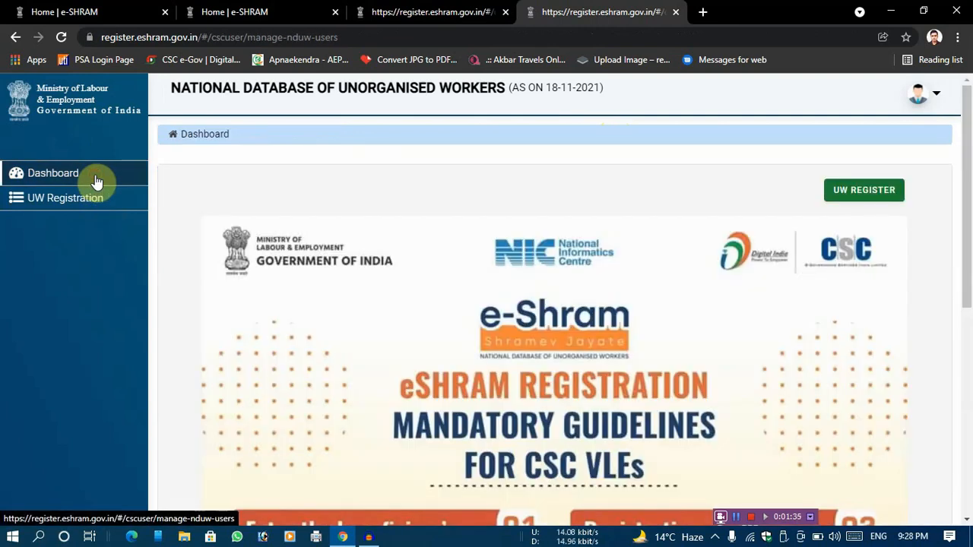
Open the UW REGISTER form and enter the Aadhaar-linked mobile number and the displayed captcha
{"action": "left_click", "coordinate": [850, 193]}
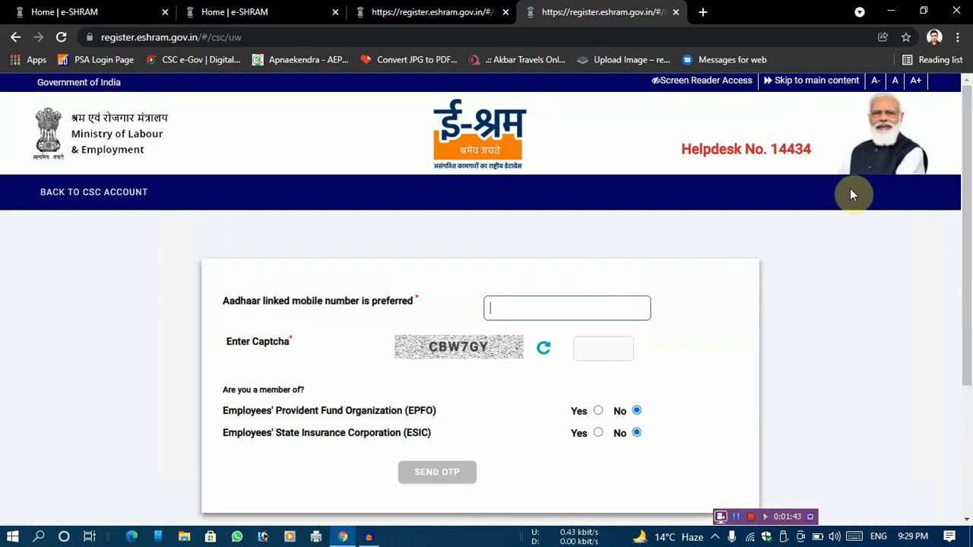
{"action": "scroll", "coordinate": [585, 175], "scroll_direction": "down", "scroll_amount": 1}
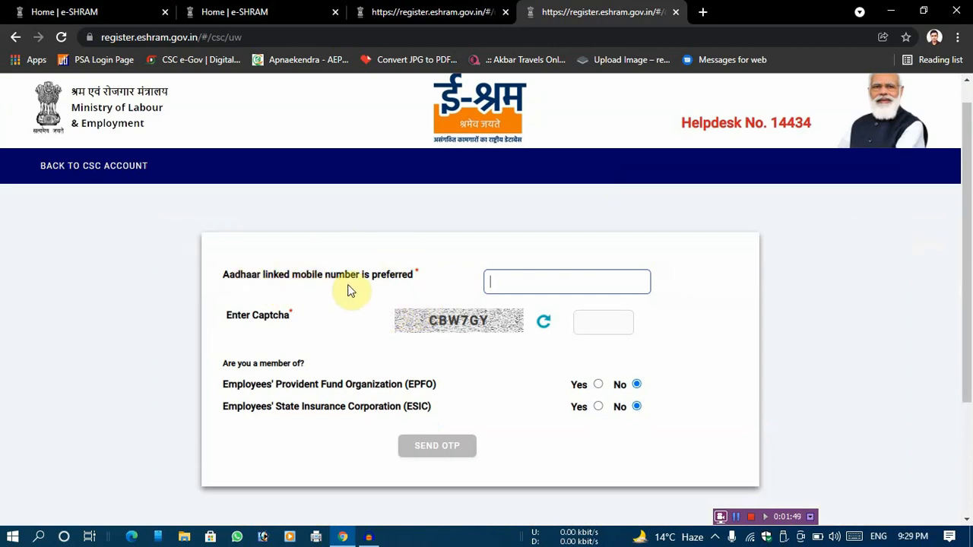
{"action": "left_click", "coordinate": [495, 281]}
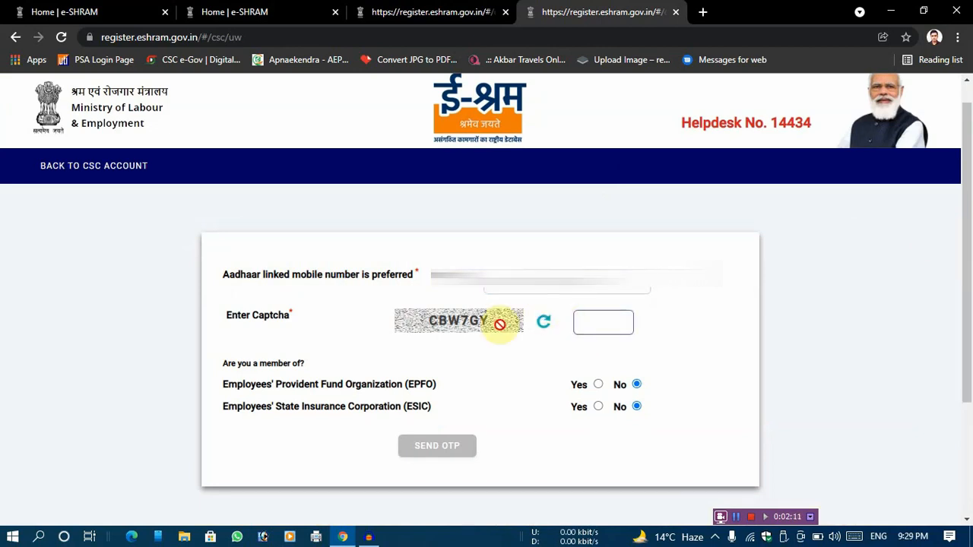
{"action": "left_click", "coordinate": [601, 321]}
{"action": "type", "text": "CW"}
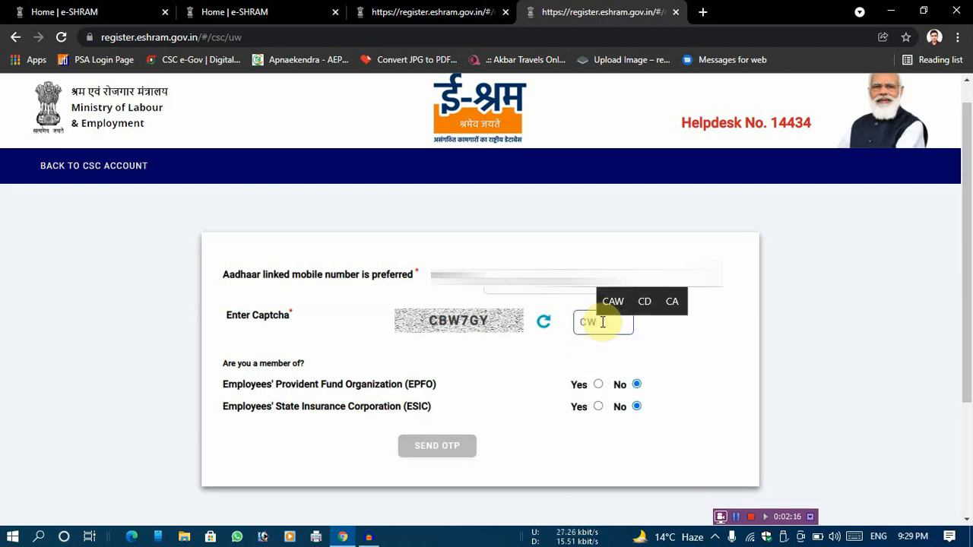
{"action": "key", "text": "BackSpace"}
{"action": "type", "text": "B"}
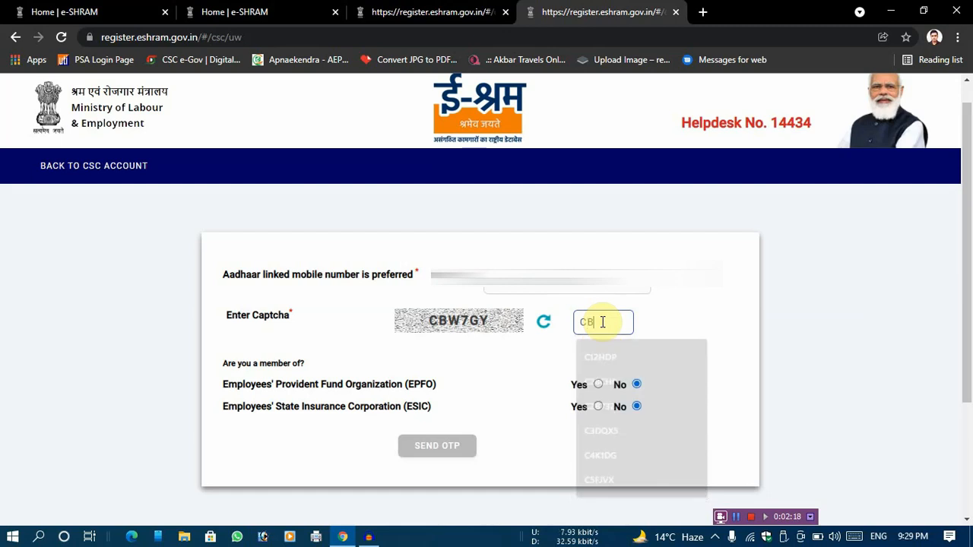
{"action": "type", "text": "W7GY"}
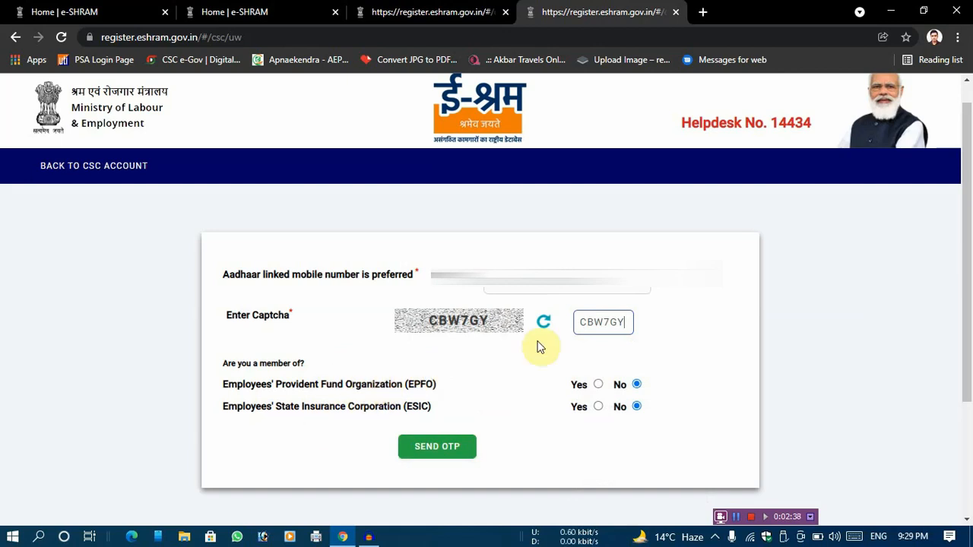
Send an OTP to the mobile number, enter the received code and submit it
{"action": "left_click", "coordinate": [432, 448]}
{"action": "left_click", "coordinate": [426, 322]}
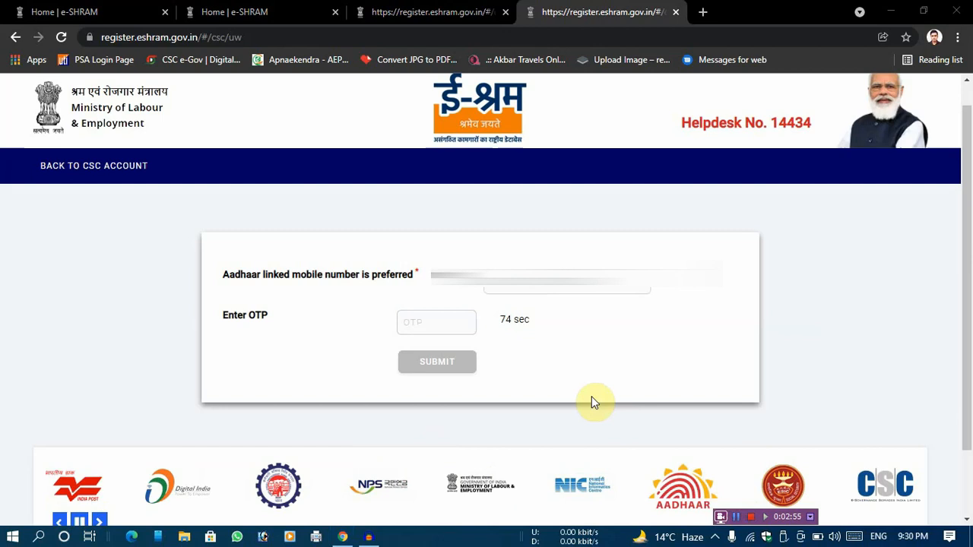
{"action": "left_click", "coordinate": [424, 321]}
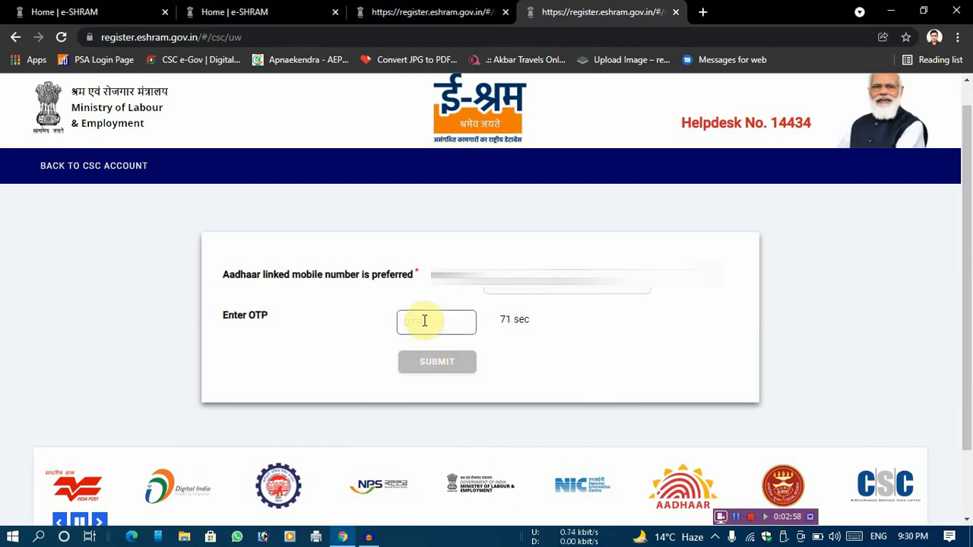
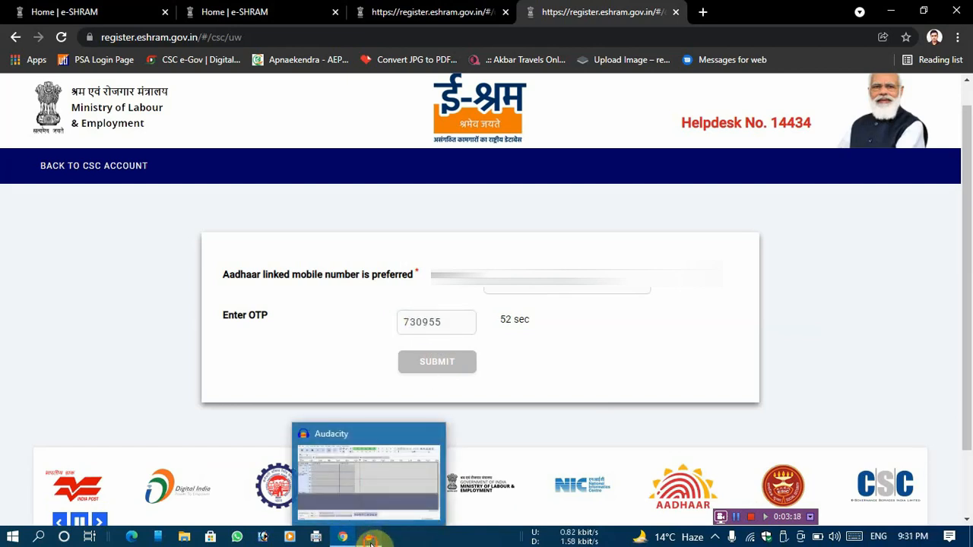
{"action": "left_click", "coordinate": [370, 542]}
{"action": "left_click", "coordinate": [371, 543]}
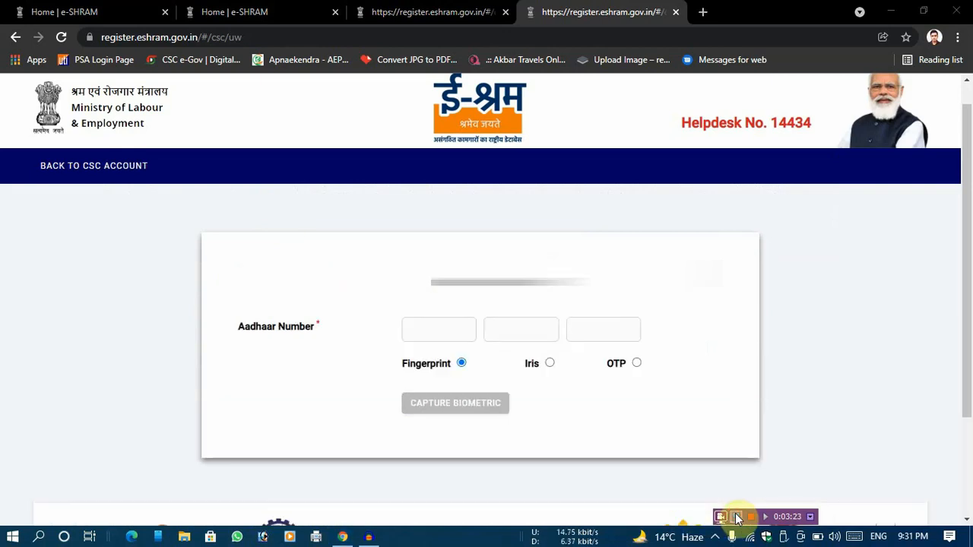
Enter the worker's Aadhaar number, choose OTP authentication, fill the captcha and submit
{"action": "left_click", "coordinate": [455, 317]}
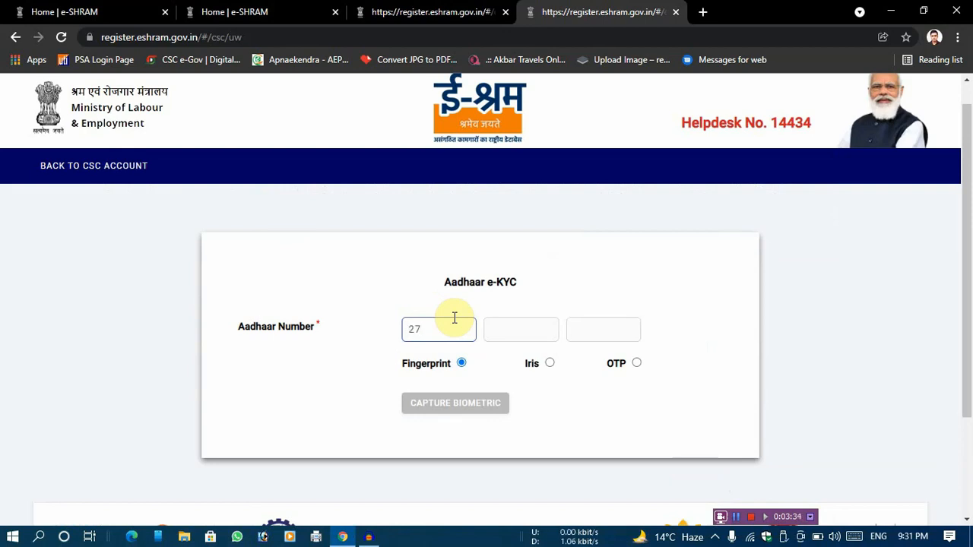
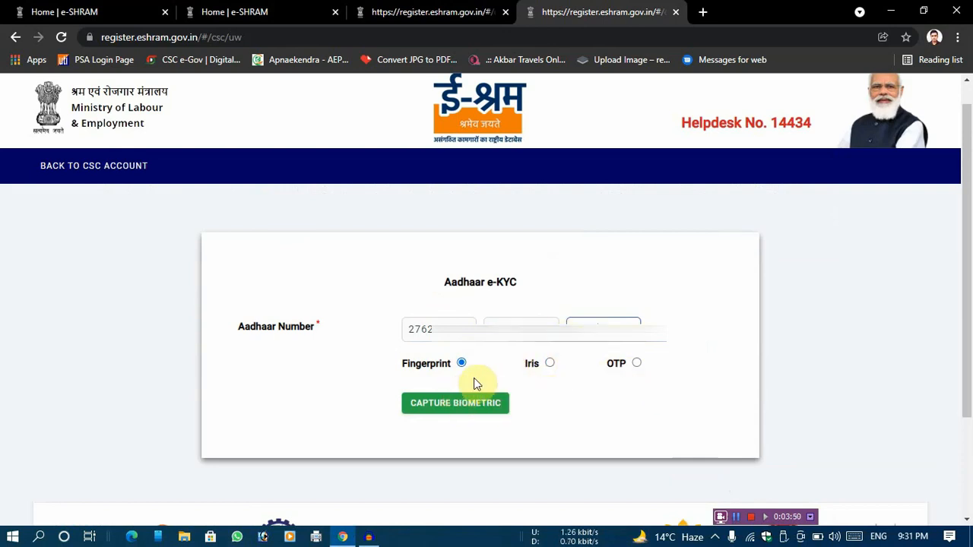
{"action": "left_click", "coordinate": [636, 364]}
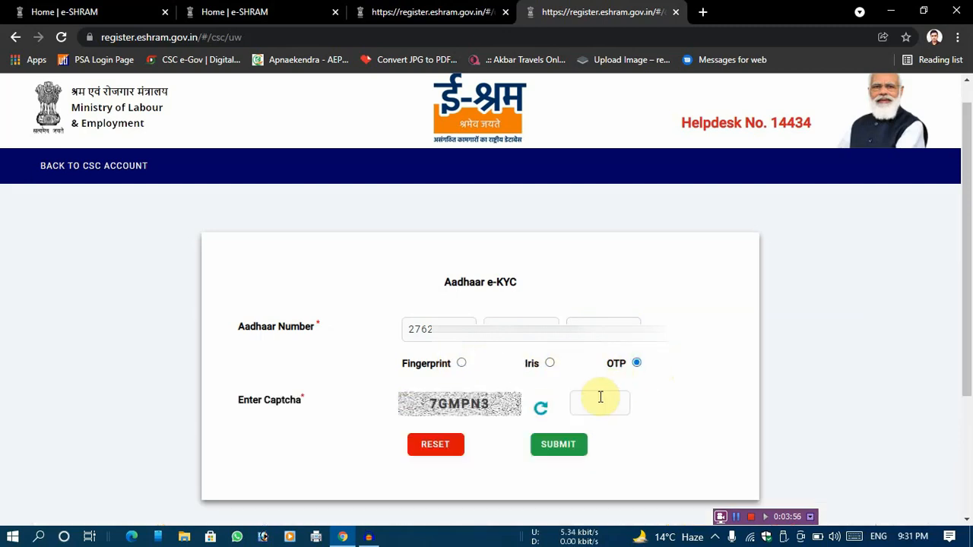
{"action": "left_click", "coordinate": [597, 405]}
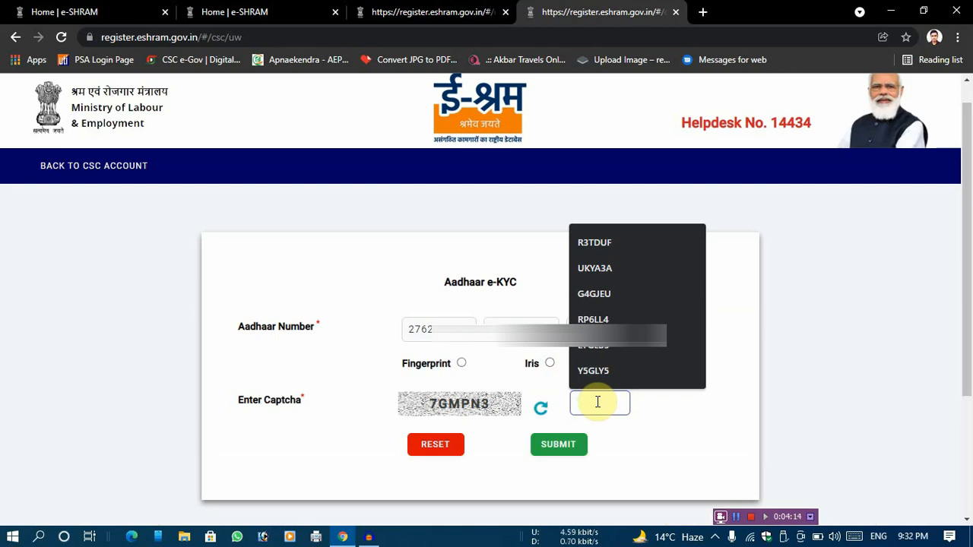
{"action": "left_click", "coordinate": [607, 405]}
{"action": "type", "text": "7"}
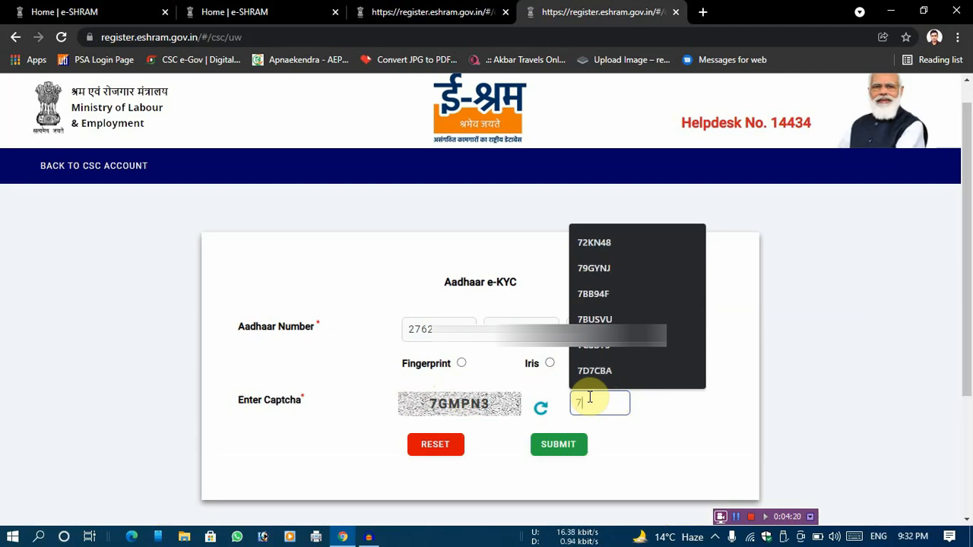
{"action": "type", "text": "GM"}
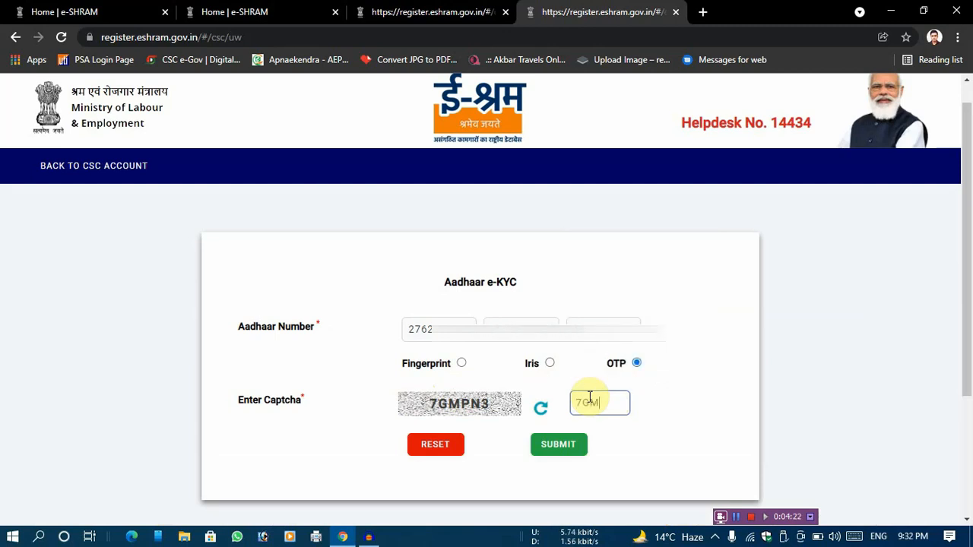
{"action": "type", "text": "PN3"}
{"action": "left_click", "coordinate": [575, 445]}
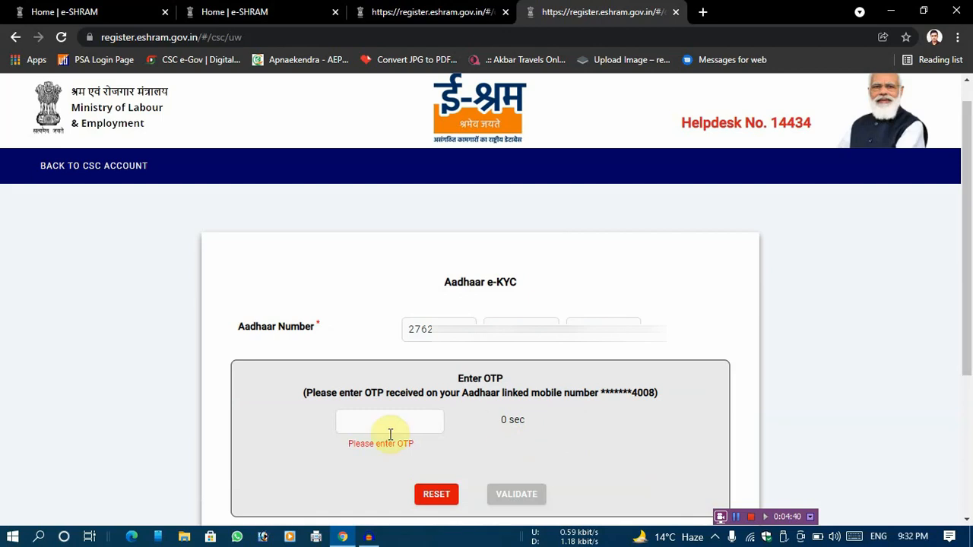
Enter the OTP received on the Aadhaar-linked mobile and validate it
{"action": "left_click", "coordinate": [378, 420]}
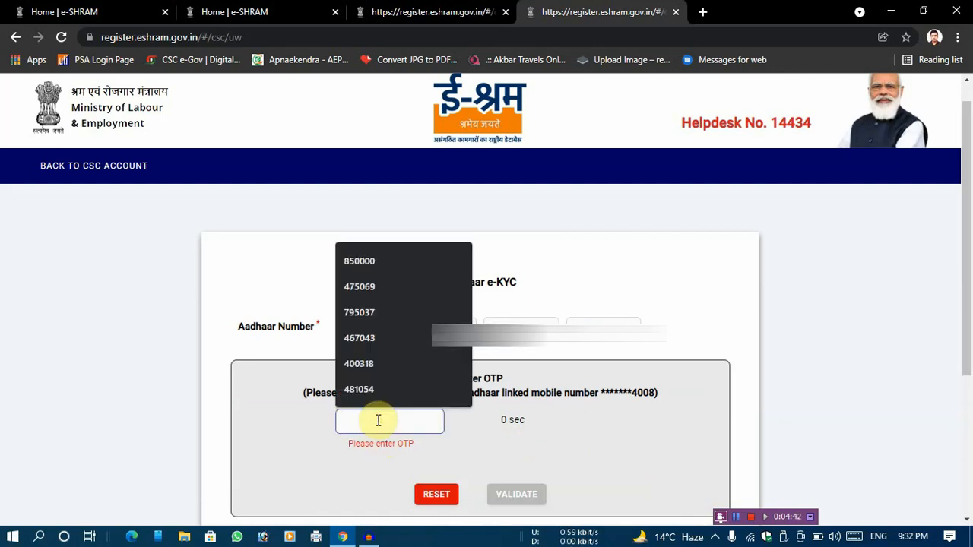
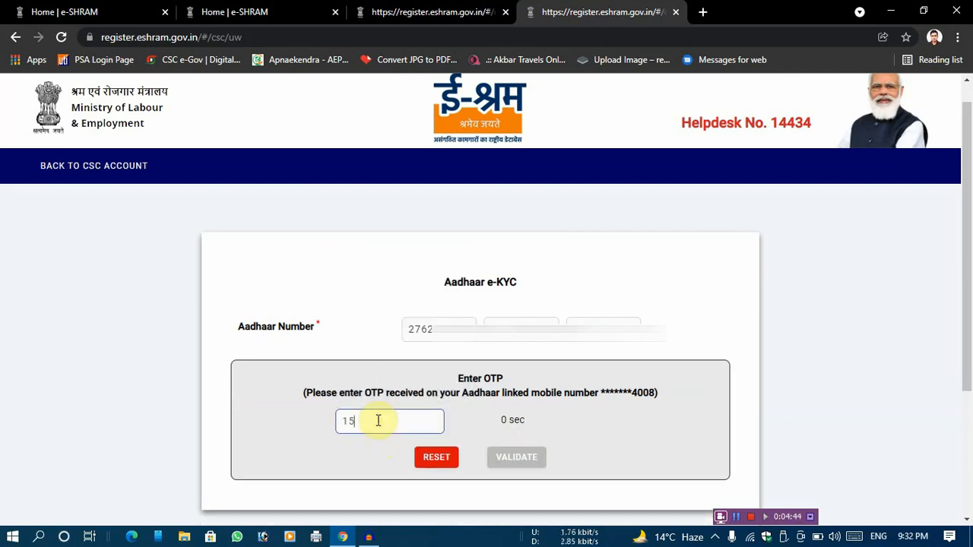
{"action": "left_click", "coordinate": [503, 453]}
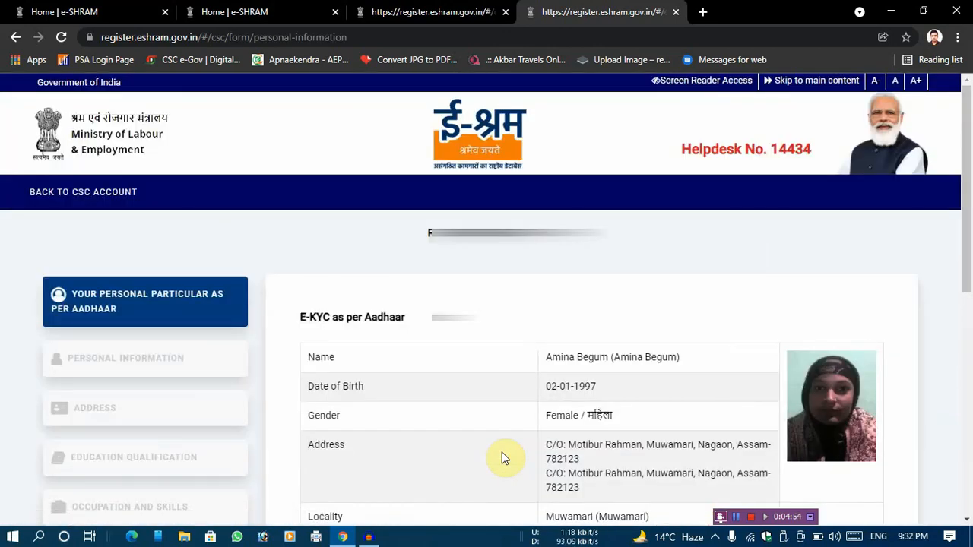
Agree that the shown Aadhaar information is correct and continue to enter other details
{"action": "scroll", "coordinate": [501, 458], "scroll_direction": "down", "scroll_amount": 3}
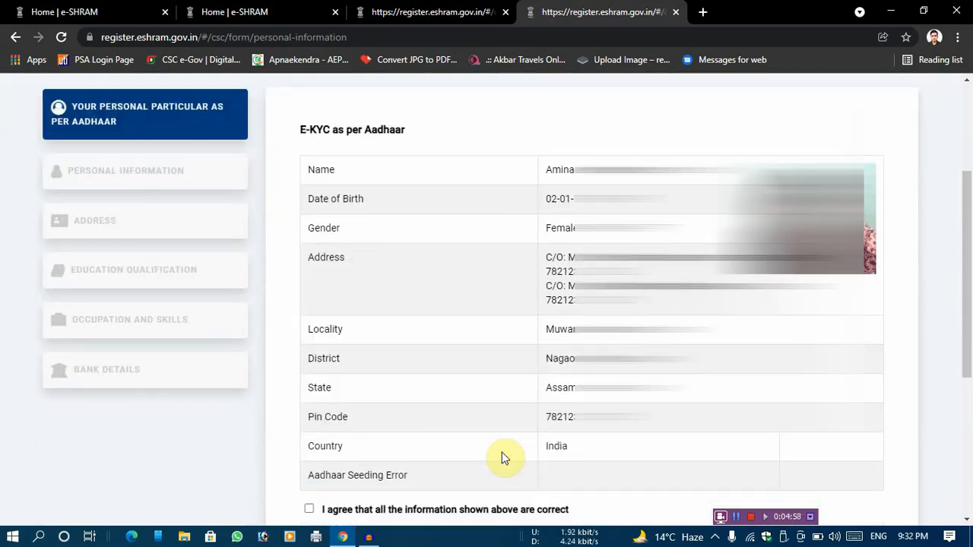
{"action": "scroll", "coordinate": [504, 456], "scroll_direction": "down", "scroll_amount": 1}
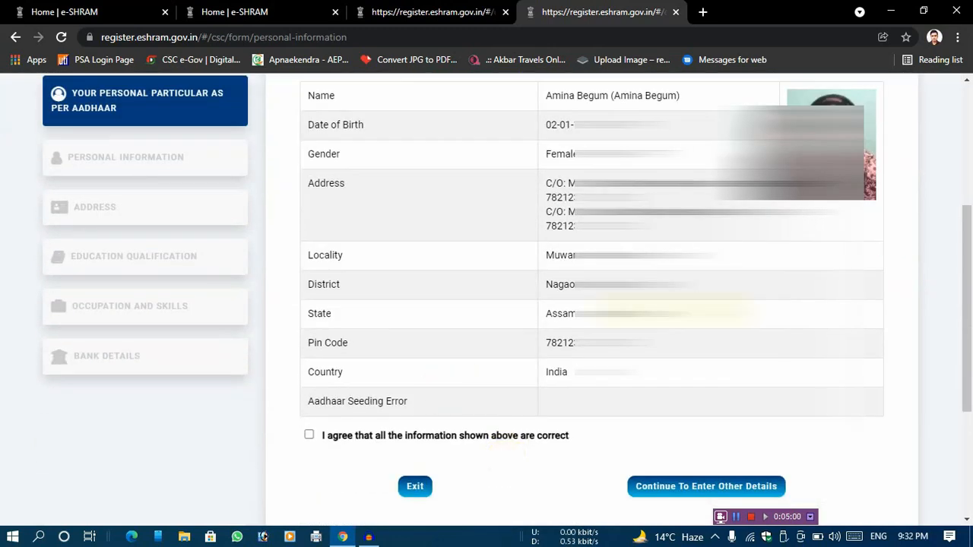
{"action": "left_click", "coordinate": [308, 437]}
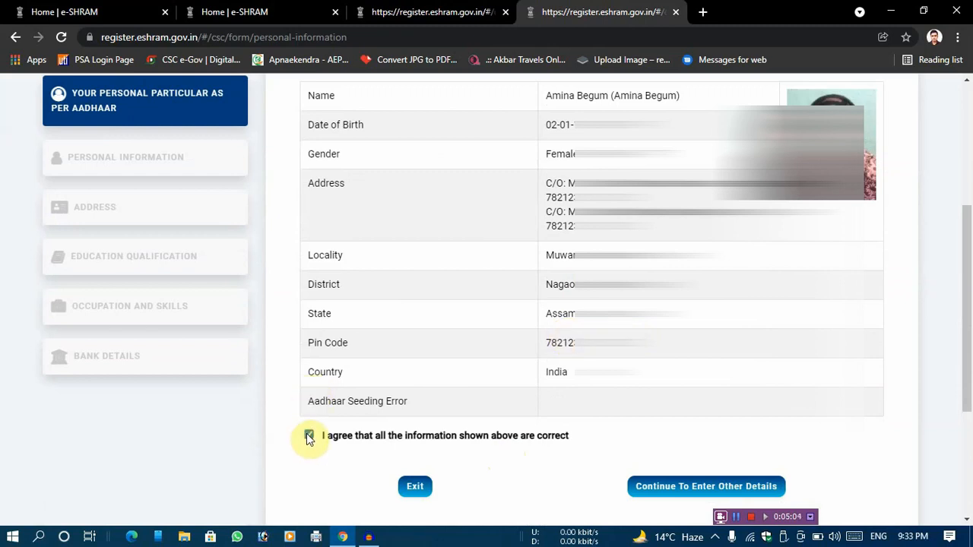
{"action": "scroll", "coordinate": [560, 122], "scroll_direction": "up", "scroll_amount": 1}
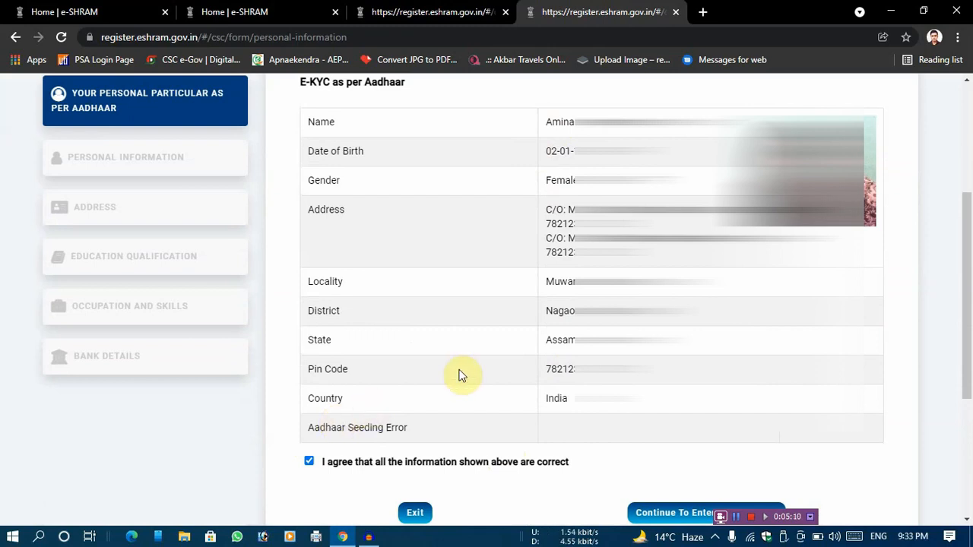
{"action": "scroll", "coordinate": [462, 373], "scroll_direction": "down", "scroll_amount": 2}
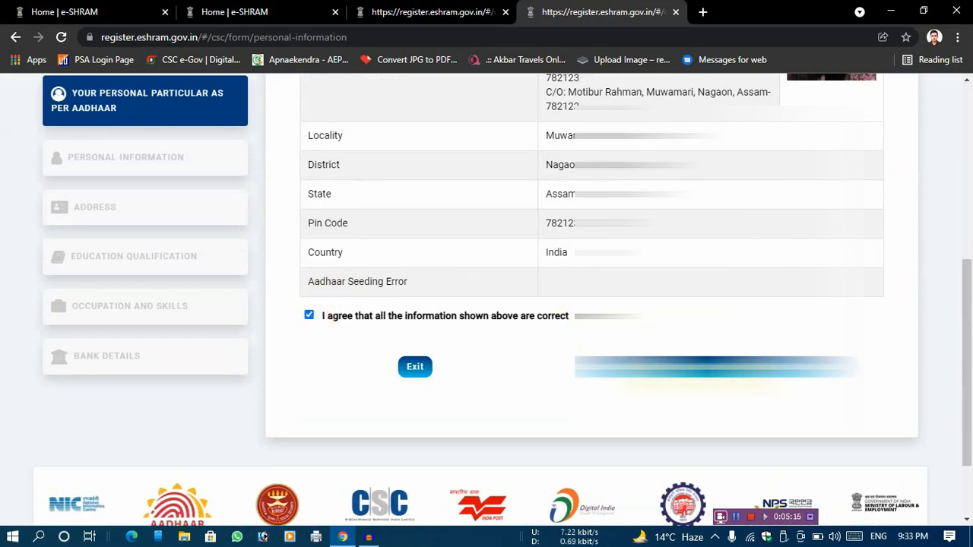
{"action": "left_click", "coordinate": [706, 369]}
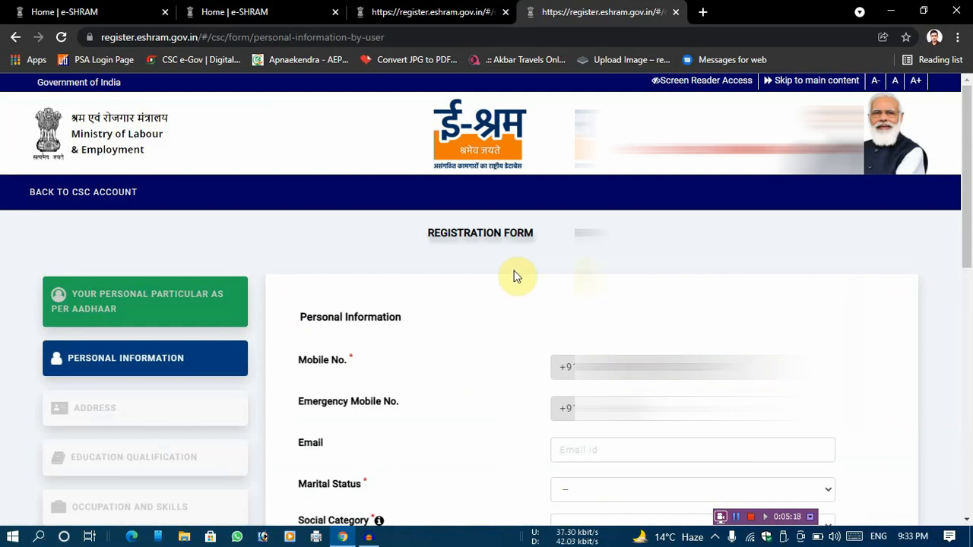
Dismiss the email autofill suggestions and select the worker's marital status
{"action": "scroll", "coordinate": [515, 277], "scroll_direction": "down", "scroll_amount": 2}
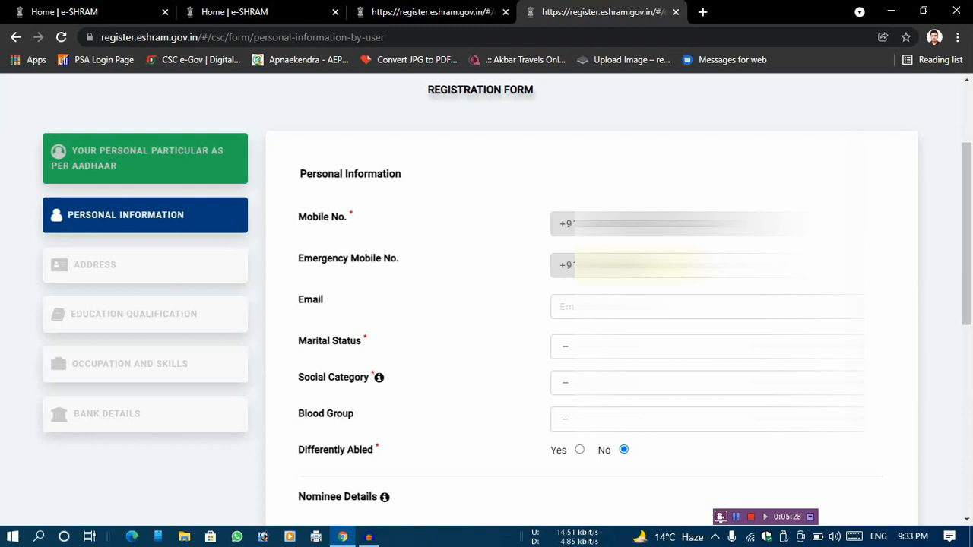
{"action": "left_click", "coordinate": [581, 299]}
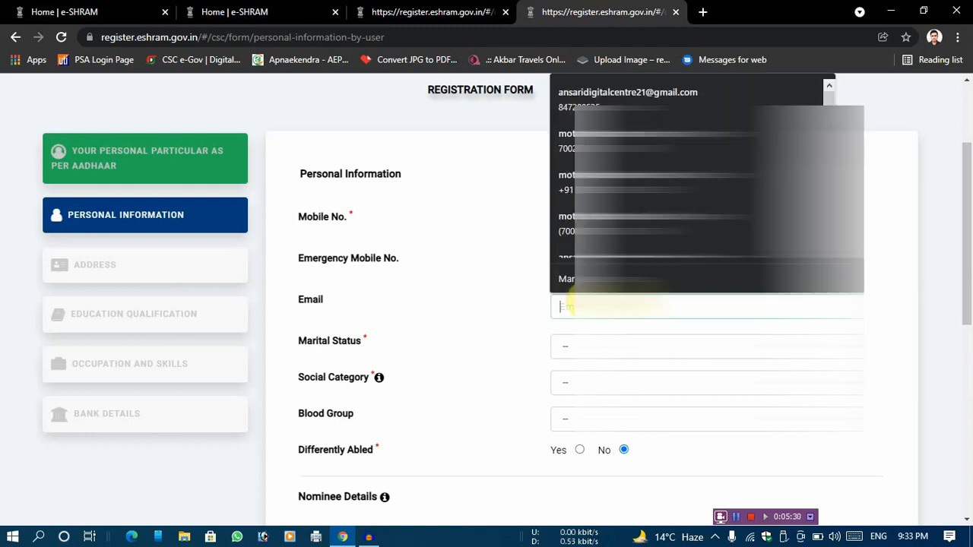
{"action": "left_click", "coordinate": [496, 286]}
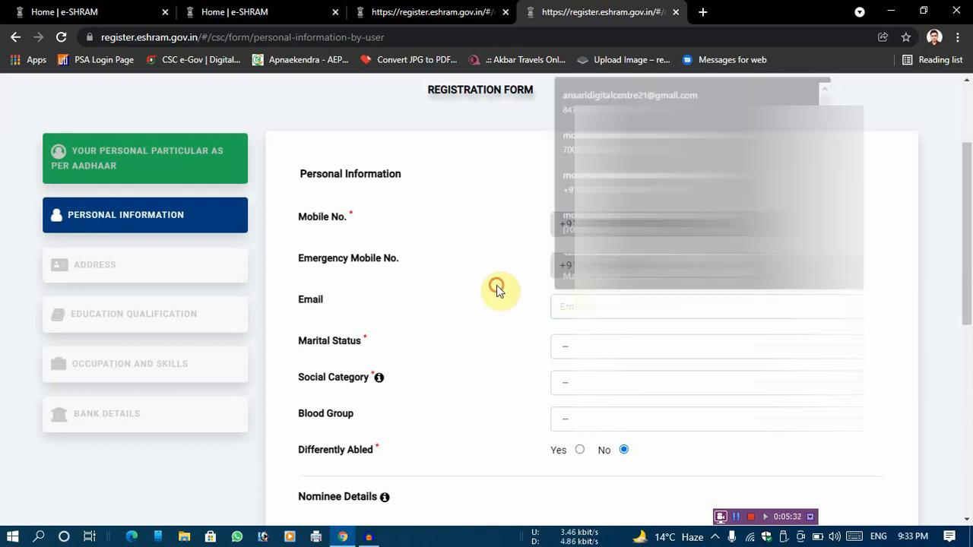
{"action": "scroll", "coordinate": [497, 285], "scroll_direction": "down", "scroll_amount": 1}
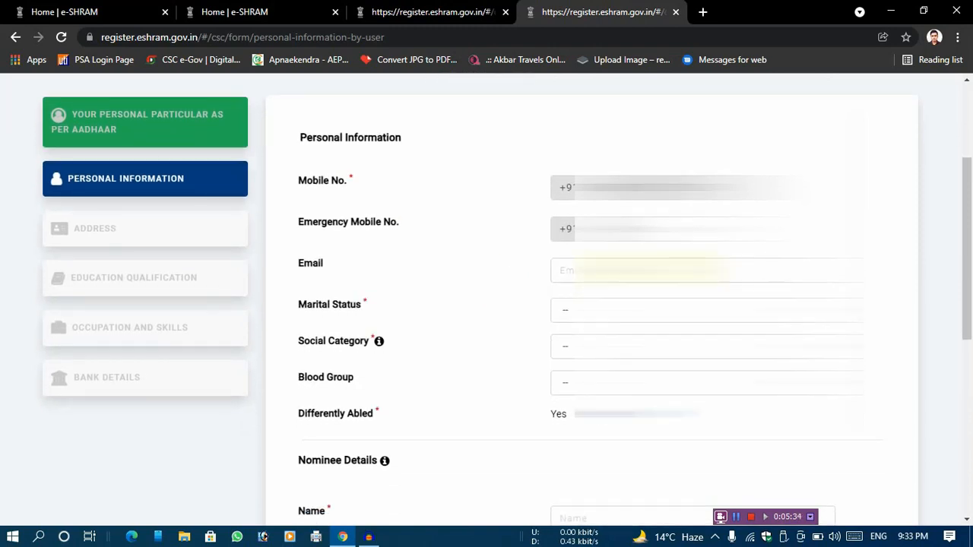
{"action": "left_click", "coordinate": [798, 310]}
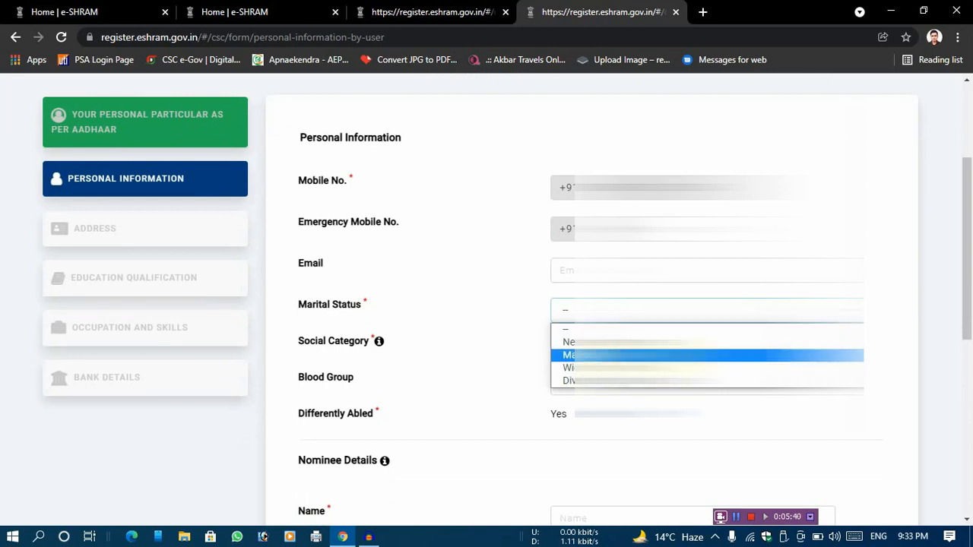
{"action": "key", "text": "Return"}
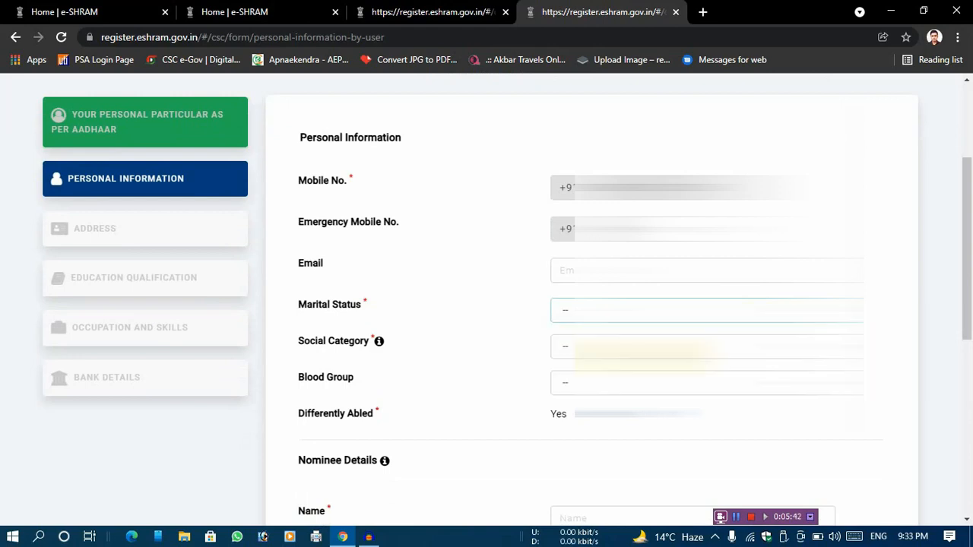
{"action": "scroll", "coordinate": [469, 287], "scroll_direction": "down", "scroll_amount": 1}
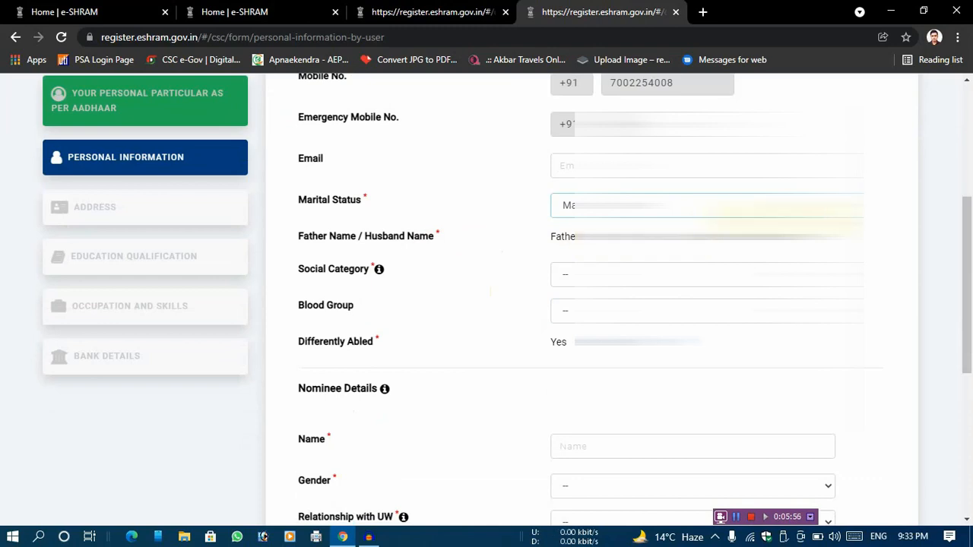
Enter the husband's name and set the social category to General
{"action": "left_click", "coordinate": [790, 238]}
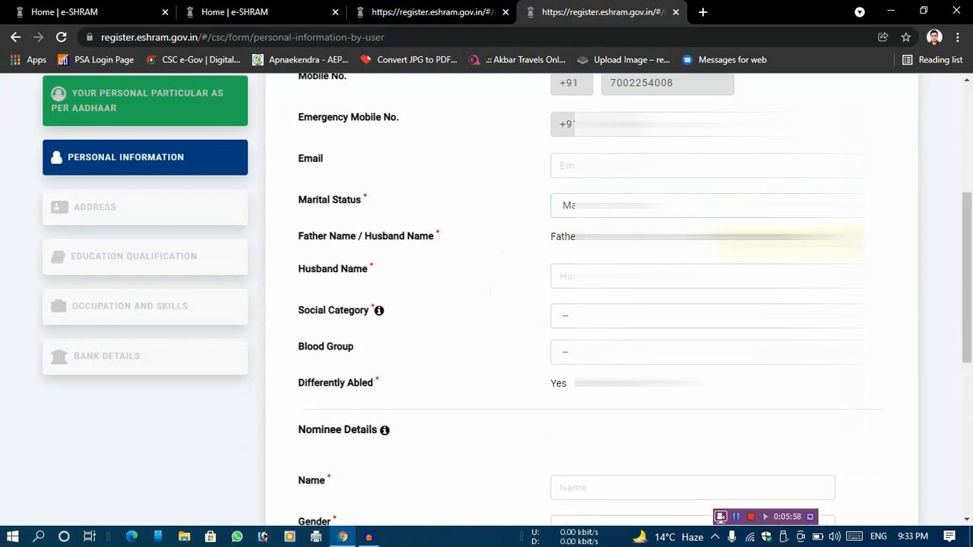
{"action": "left_click", "coordinate": [669, 276]}
{"action": "type", "text": "Mo"}
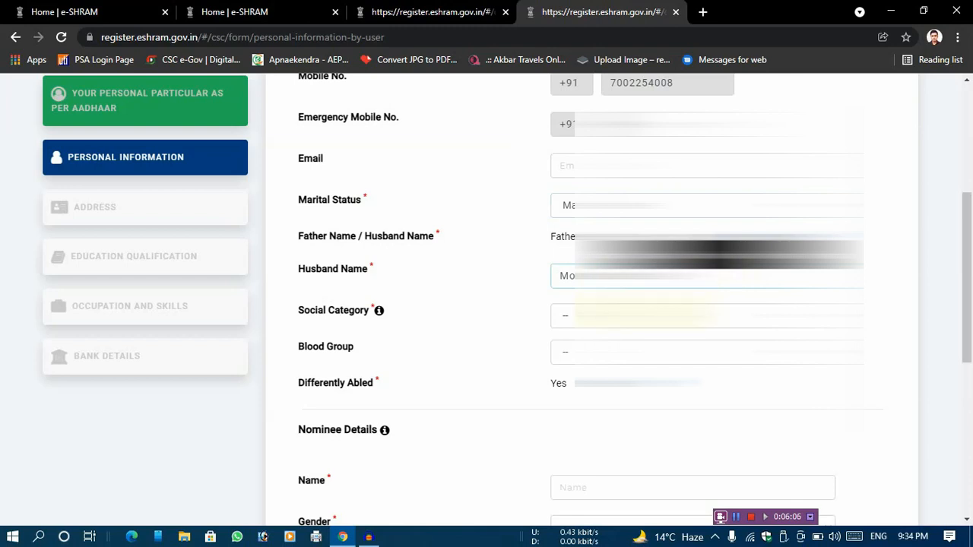
{"action": "left_click", "coordinate": [642, 314]}
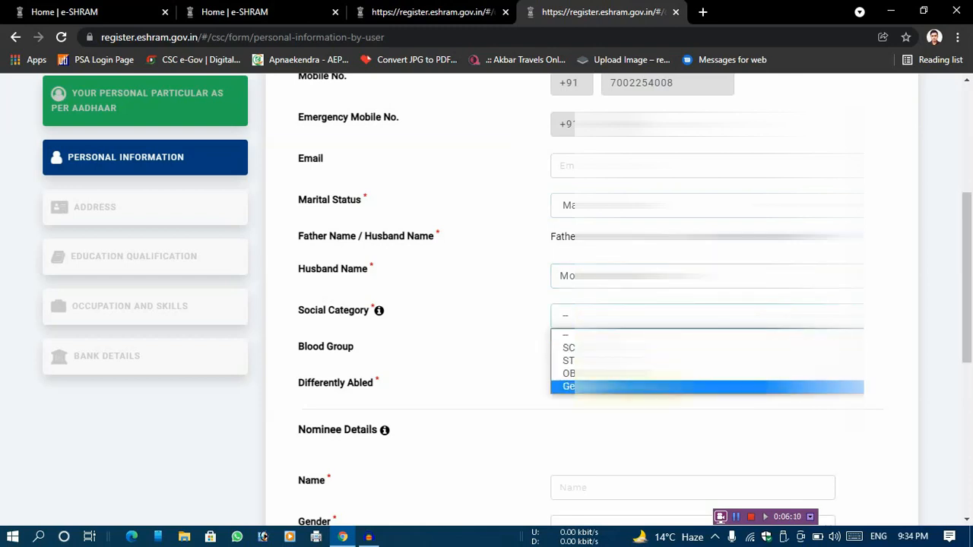
{"action": "left_click", "coordinate": [569, 386]}
{"action": "scroll", "coordinate": [506, 316], "scroll_direction": "down", "scroll_amount": 2}
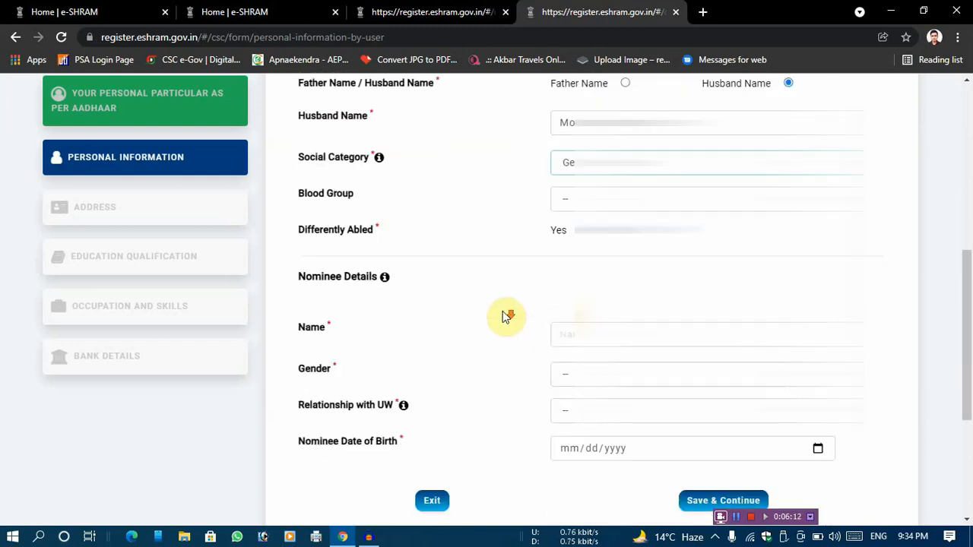
{"action": "left_click", "coordinate": [642, 197]}
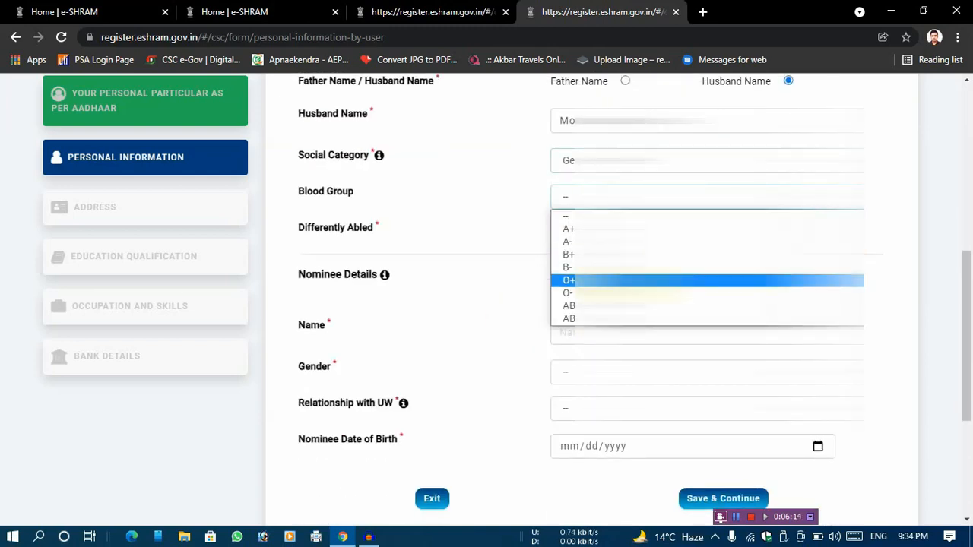
{"action": "left_click", "coordinate": [484, 221]}
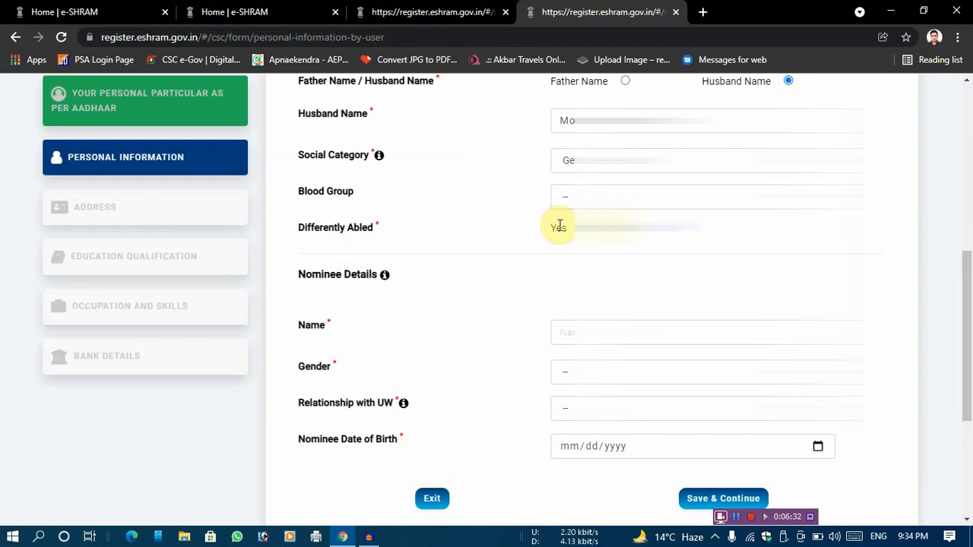
{"action": "scroll", "coordinate": [612, 304], "scroll_direction": "down", "scroll_amount": 2}
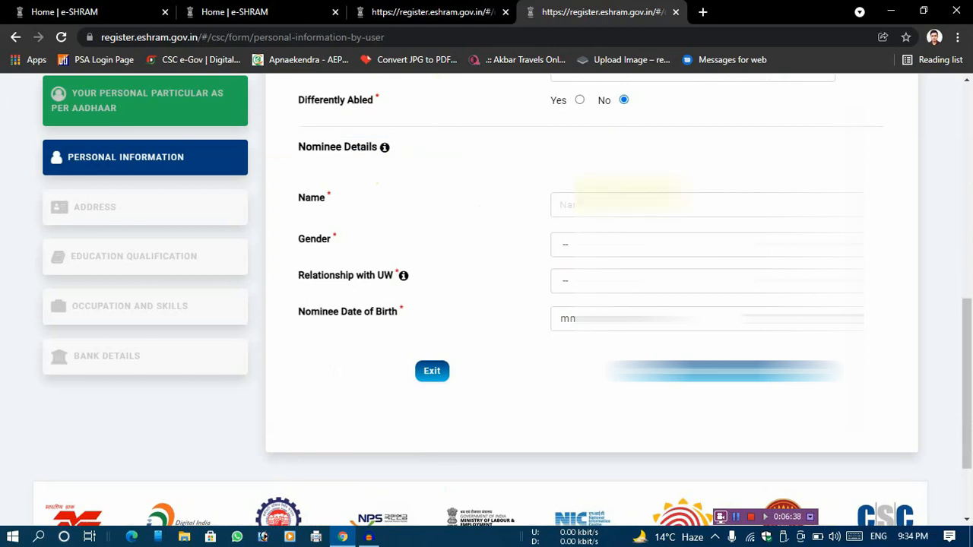
Fill in the nominee's name from autofill and choose the nominee's gender
{"action": "left_click", "coordinate": [560, 204]}
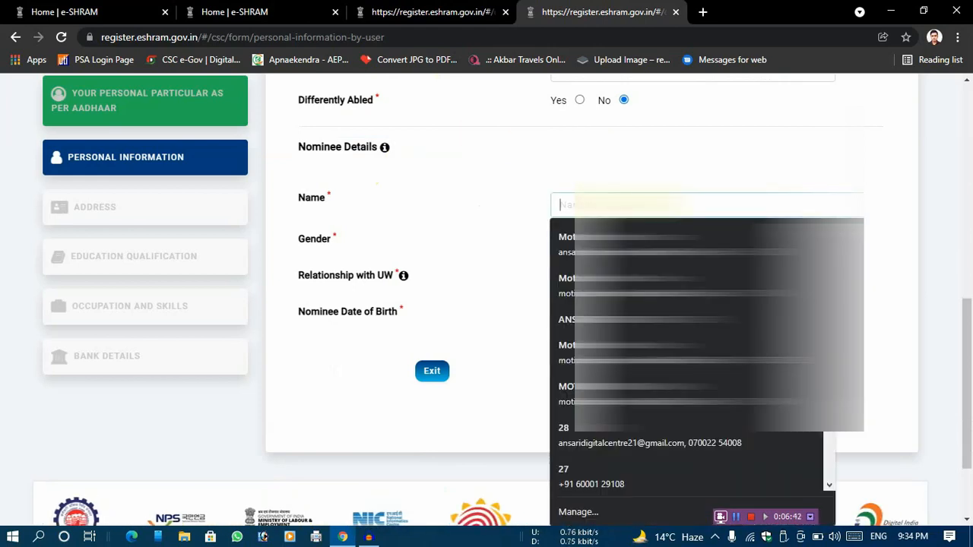
{"action": "type", "text": "Mo"}
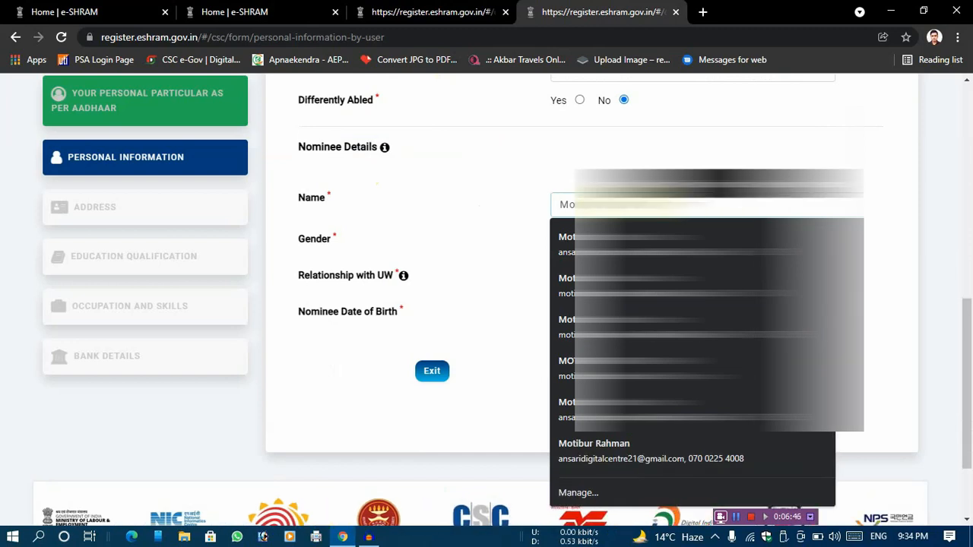
{"action": "left_click", "coordinate": [535, 207]}
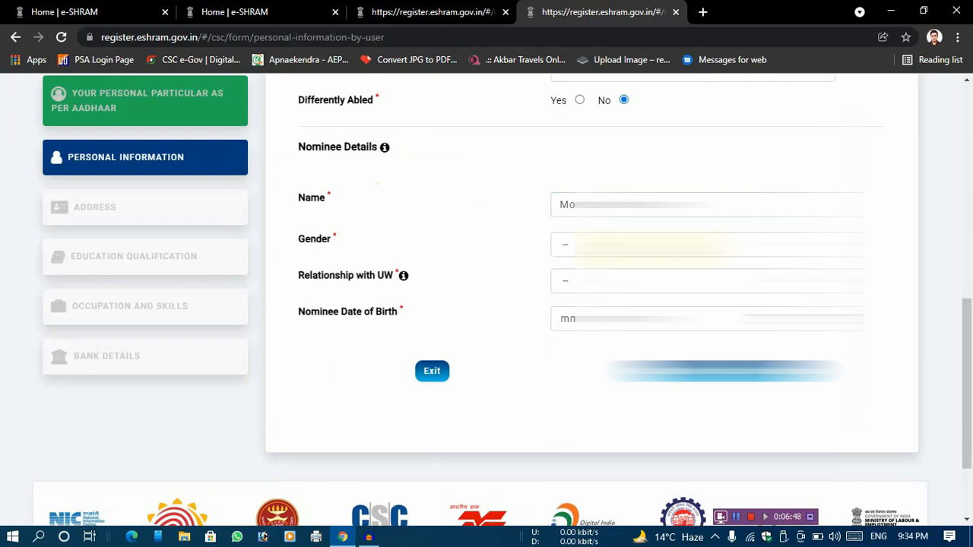
{"action": "left_click", "coordinate": [652, 248]}
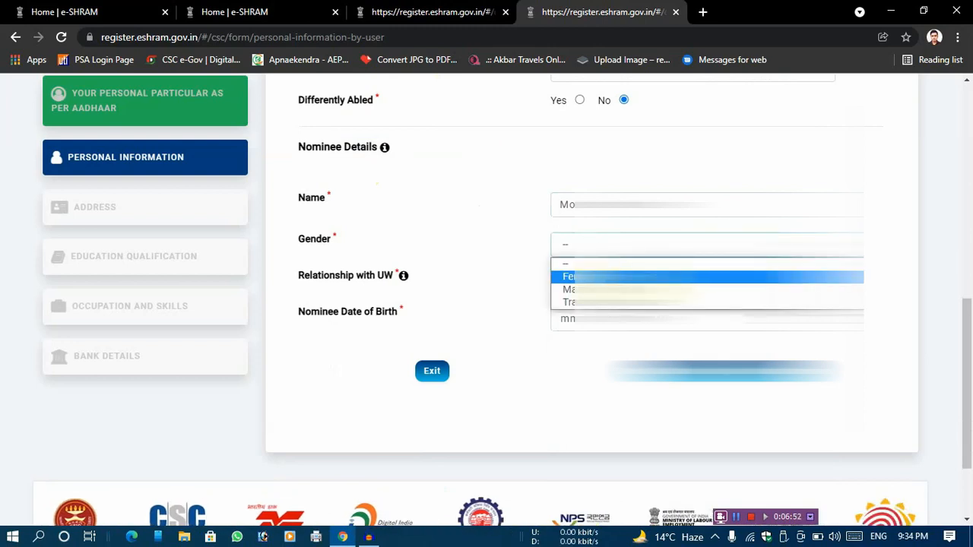
{"action": "key", "text": "Down"}
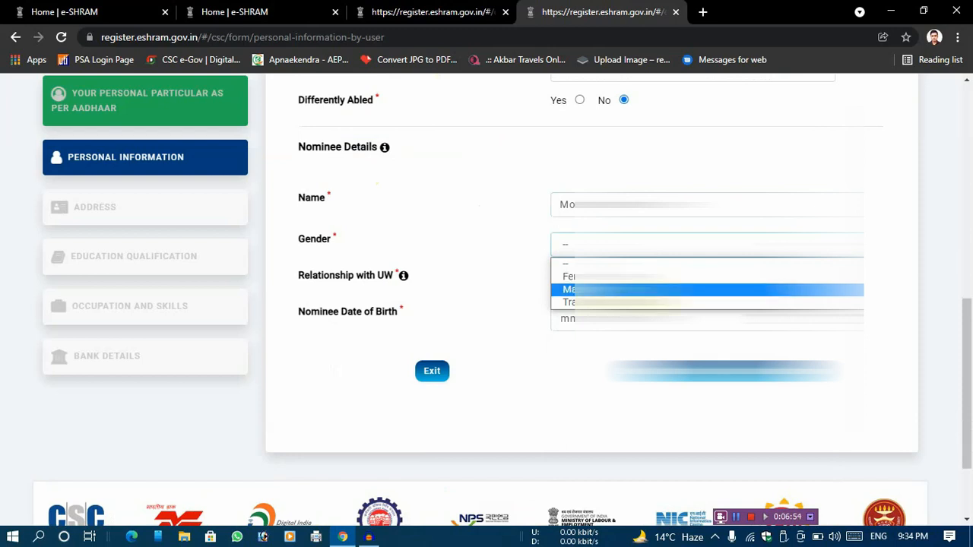
{"action": "key", "text": "Return"}
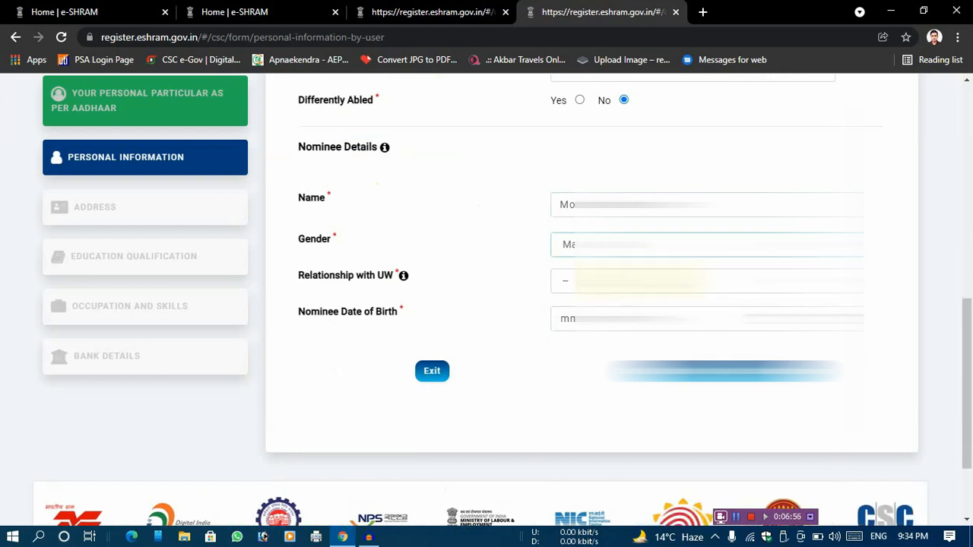
Set the nominee's relationship and date of birth, then Save & Continue to Address
{"action": "left_click", "coordinate": [643, 281]}
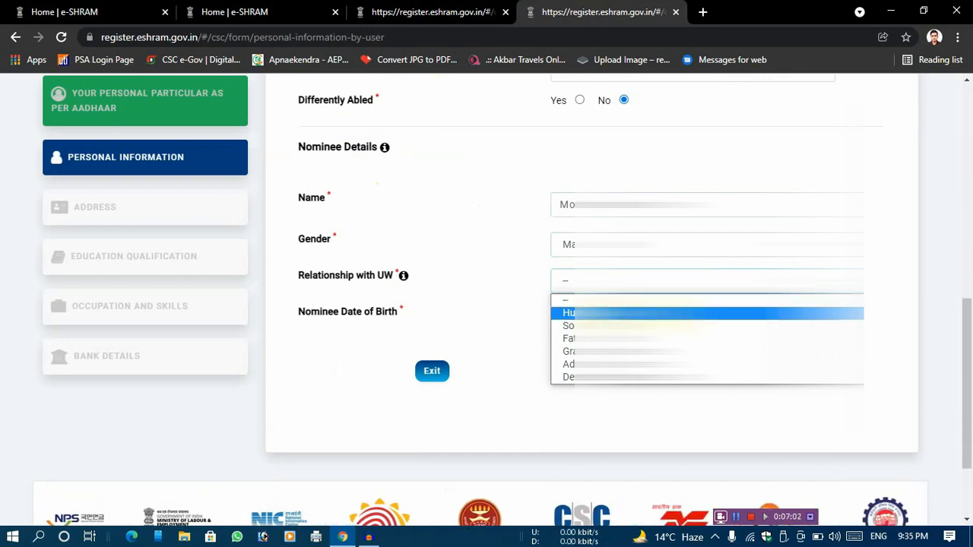
{"action": "key", "text": "Up"}
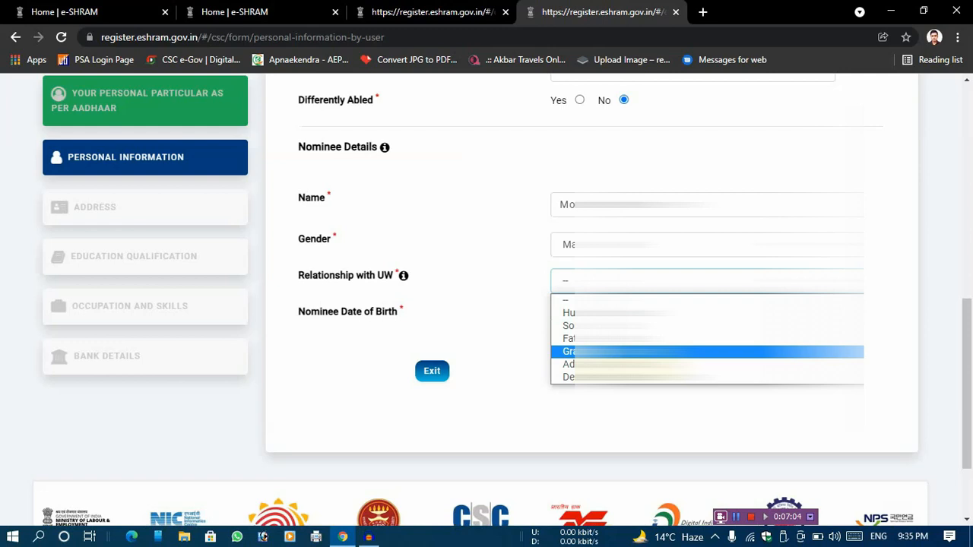
{"action": "key", "text": "Down"}
{"action": "key", "text": "Down"}
{"action": "key", "text": "Up"}
{"action": "key", "text": "Up"}
{"action": "key", "text": "Up"}
{"action": "key", "text": "Up"}
{"action": "key", "text": "Up"}
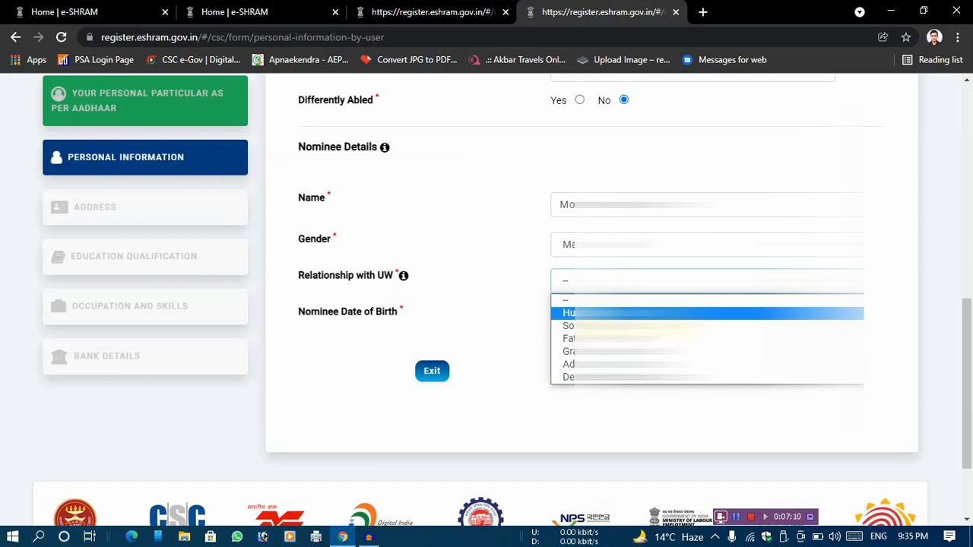
{"action": "key", "text": "Return"}
{"action": "left_click", "coordinate": [568, 319]}
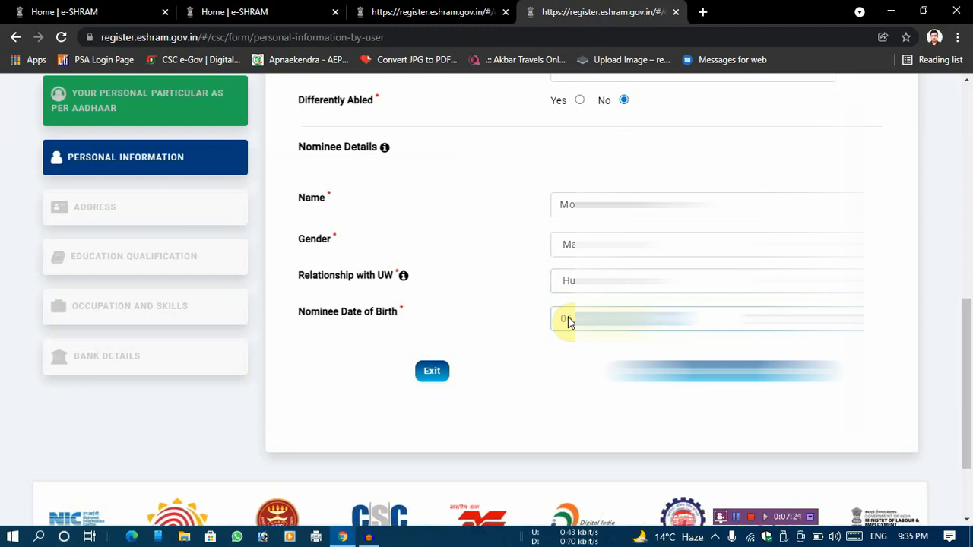
{"action": "left_click", "coordinate": [565, 356]}
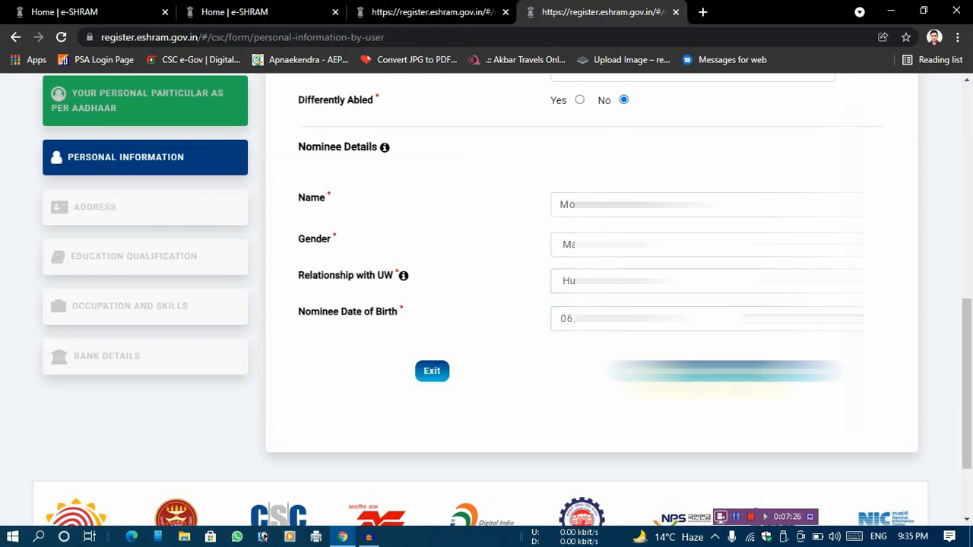
{"action": "left_click", "coordinate": [712, 375]}
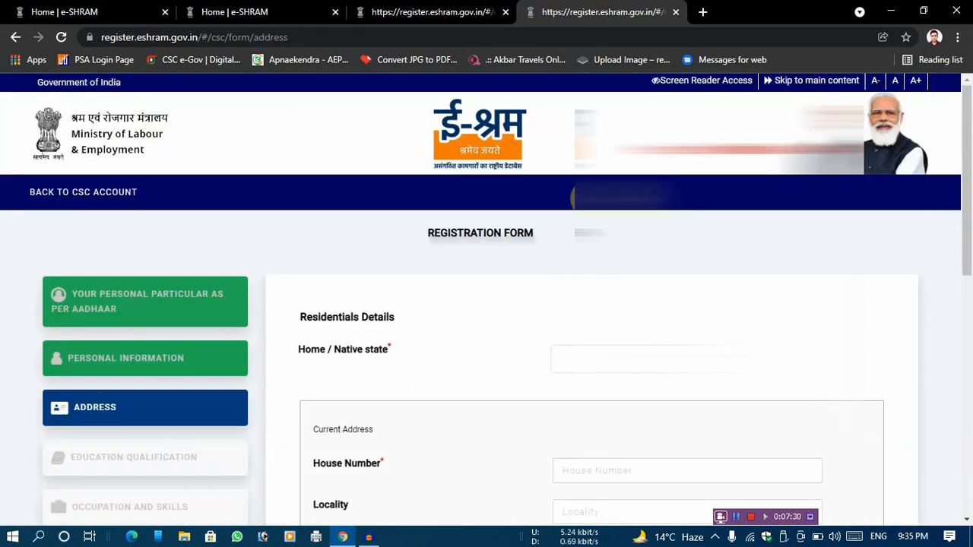
Choose the worker's home / native state
{"action": "scroll", "coordinate": [588, 199], "scroll_direction": "down", "scroll_amount": 1}
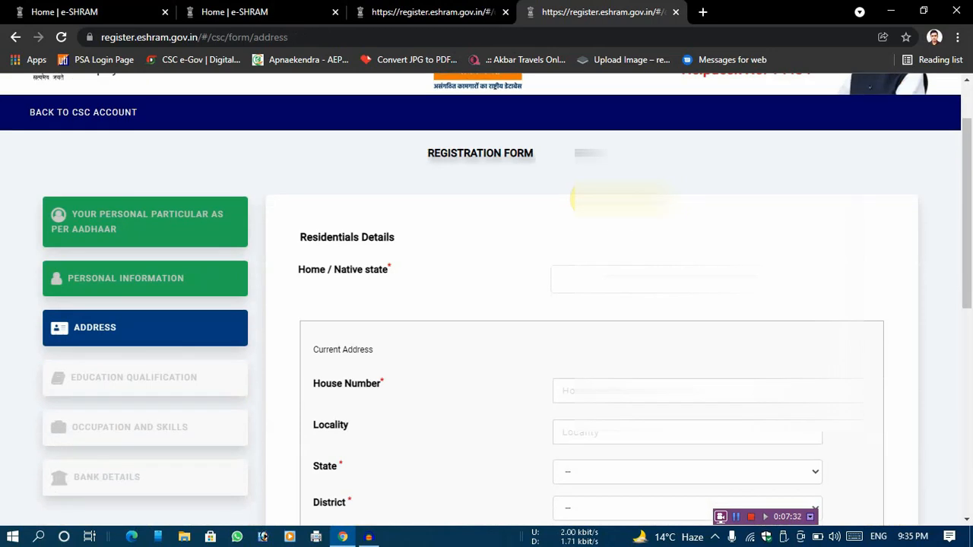
{"action": "left_click", "coordinate": [570, 279]}
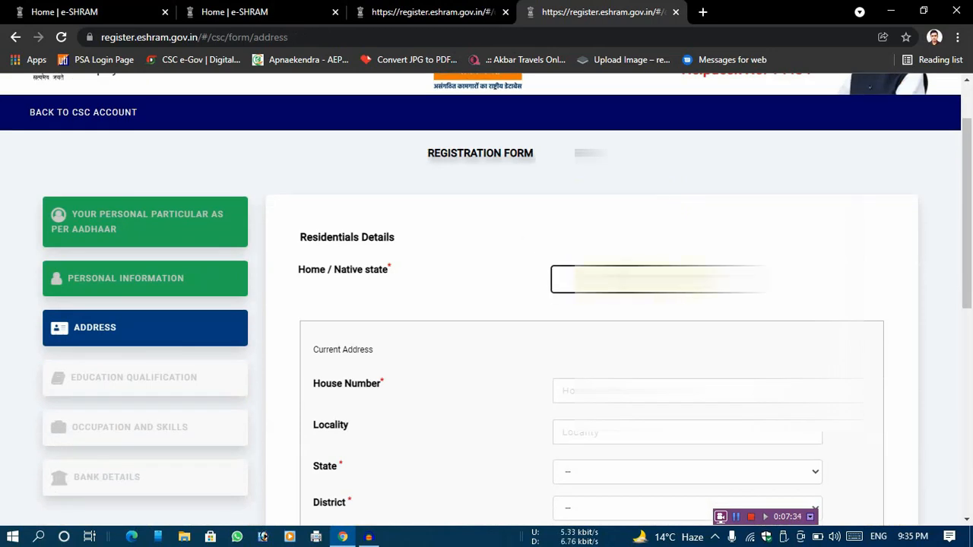
{"action": "left_click", "coordinate": [646, 280]}
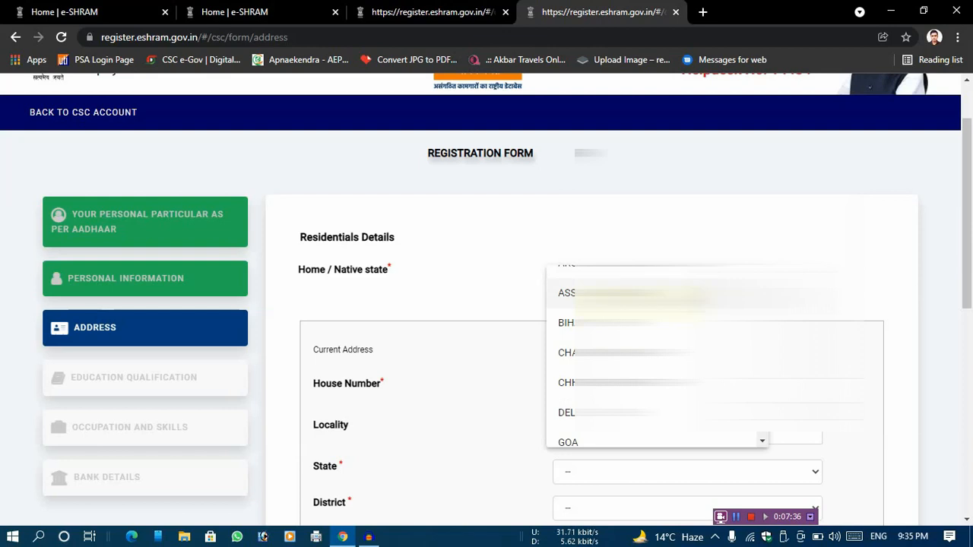
{"action": "left_click", "coordinate": [601, 293]}
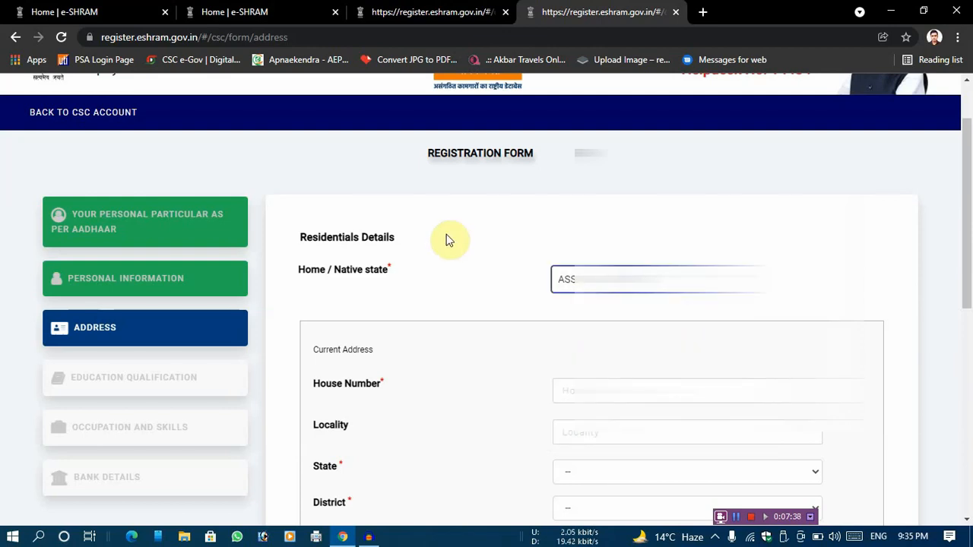
Enter current house number 18 and a locality starting with 'Mu'
{"action": "scroll", "coordinate": [448, 238], "scroll_direction": "down", "scroll_amount": 3}
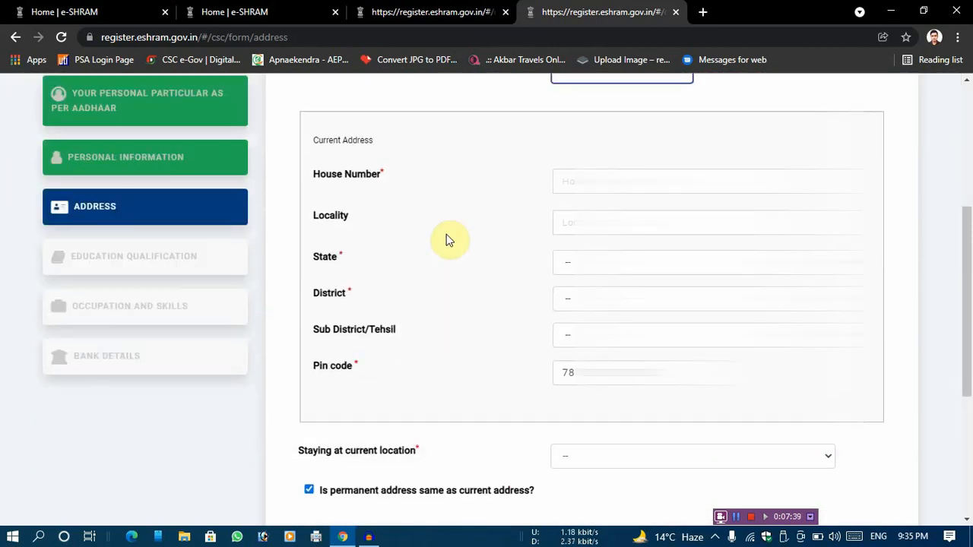
{"action": "left_click", "coordinate": [569, 181]}
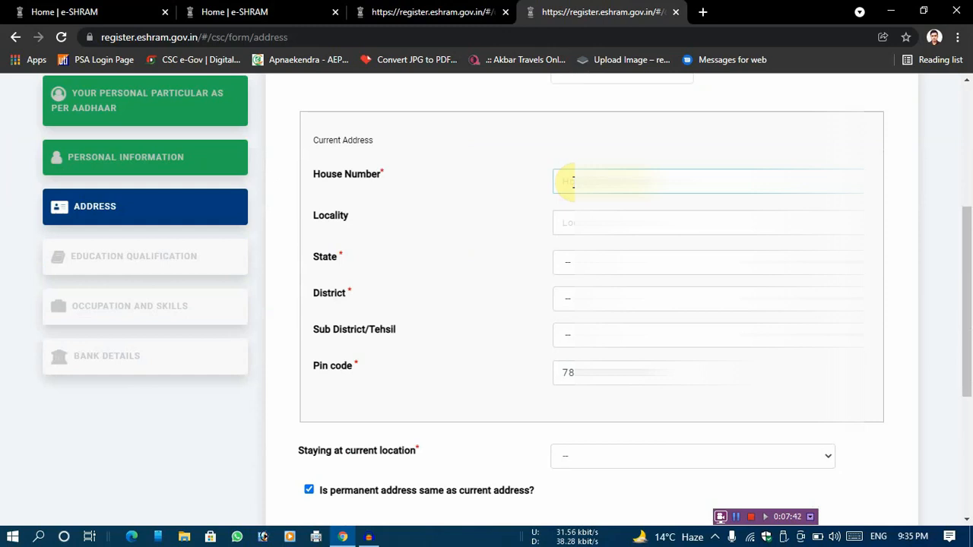
{"action": "type", "text": "18"}
{"action": "left_click", "coordinate": [568, 221]}
{"action": "type", "text": "M"}
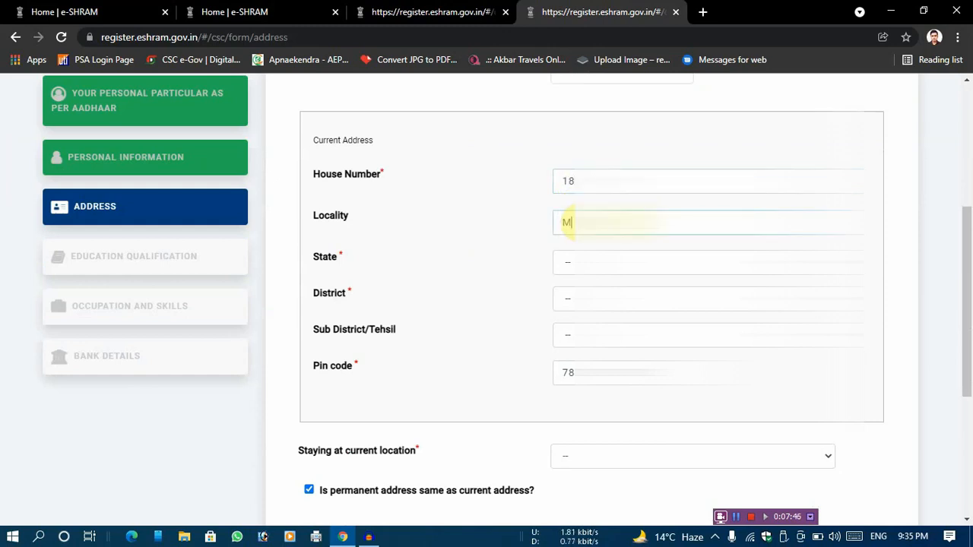
{"action": "type", "text": "u"}
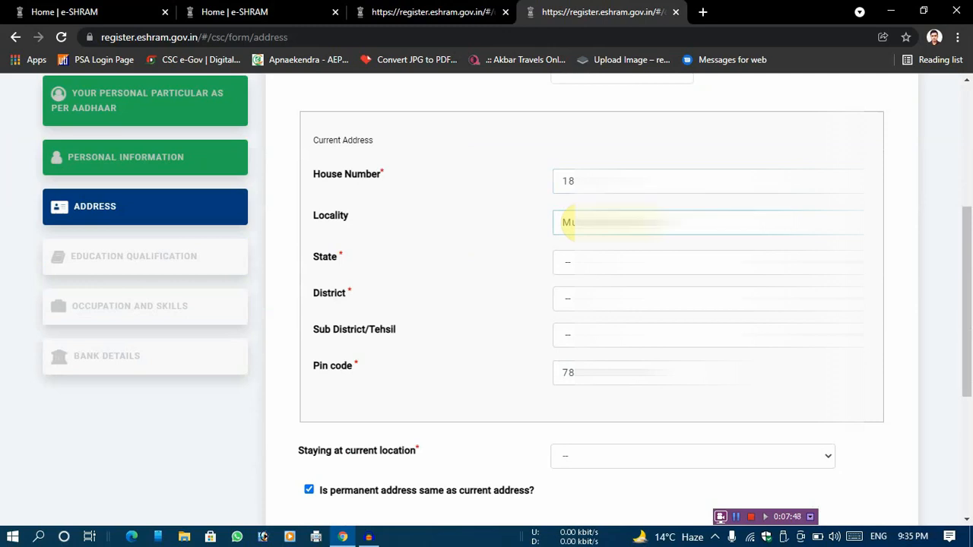
{"action": "left_click", "coordinate": [527, 242]}
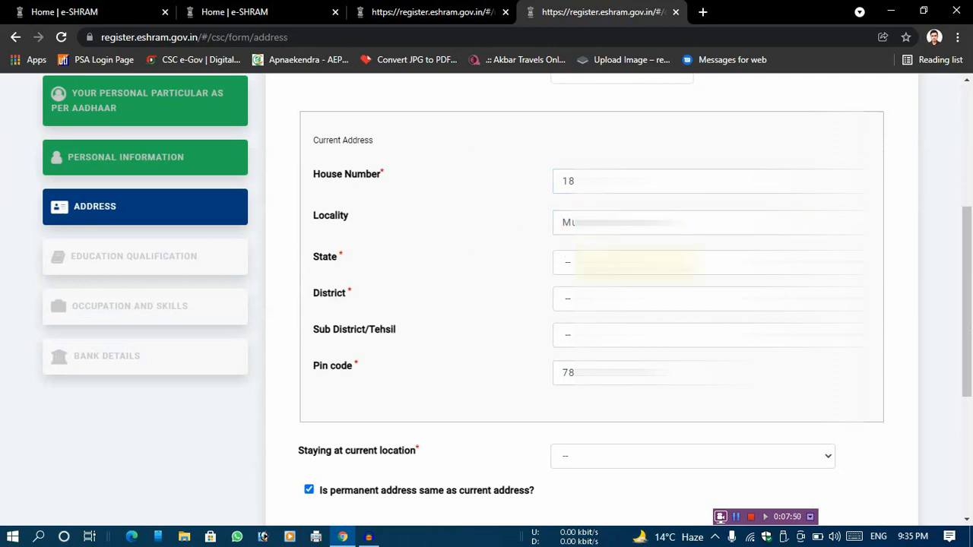
Set the current address state to ASSAM, a district starting with N, and the sub district/tehsil
{"action": "left_click", "coordinate": [638, 262]}
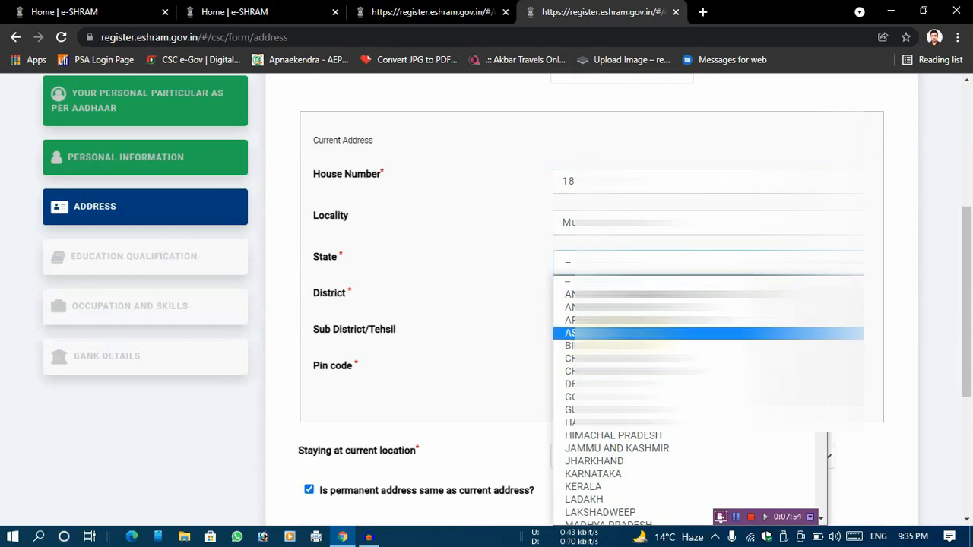
{"action": "left_click", "coordinate": [600, 333]}
{"action": "left_click", "coordinate": [638, 298]}
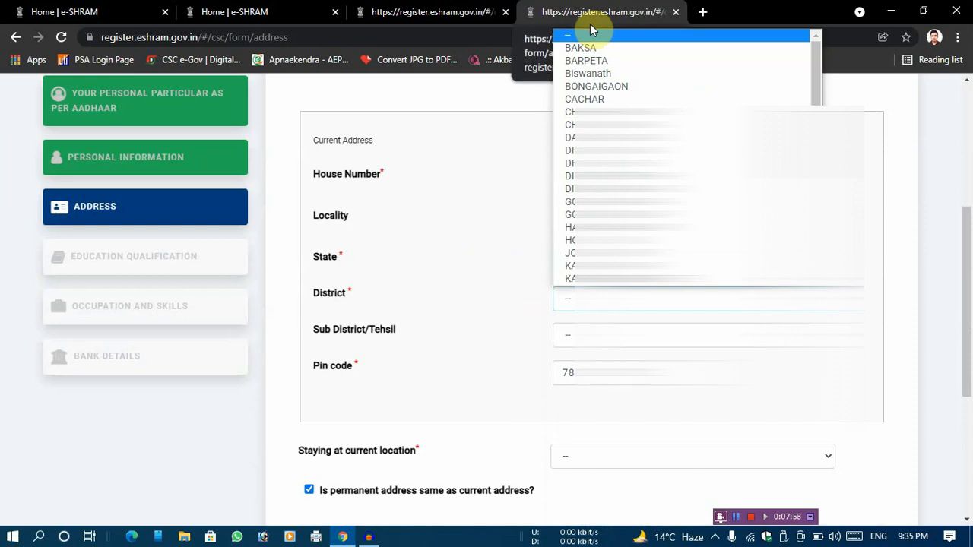
{"action": "key", "text": "n"}
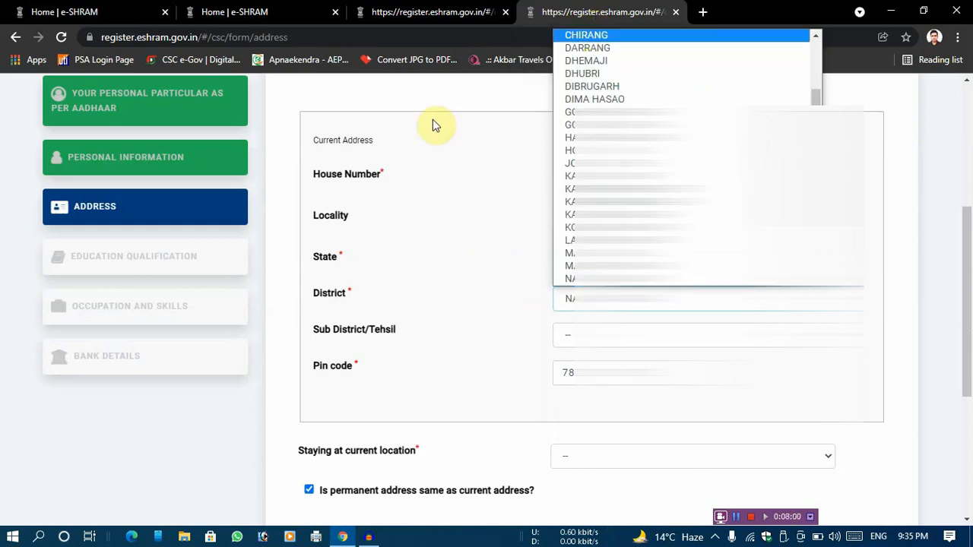
{"action": "left_click", "coordinate": [473, 203]}
{"action": "scroll", "coordinate": [623, 274], "scroll_direction": "down", "scroll_amount": 1}
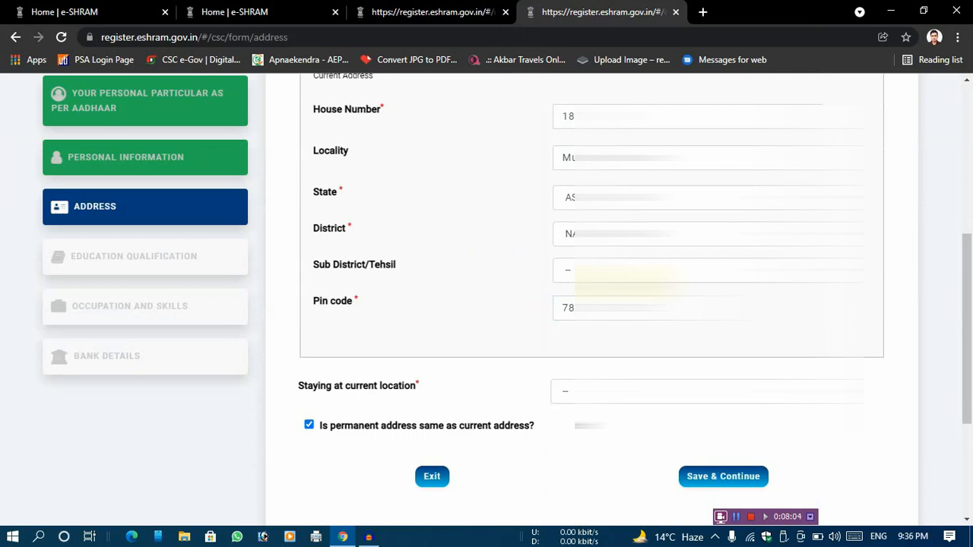
{"action": "left_click", "coordinate": [616, 274]}
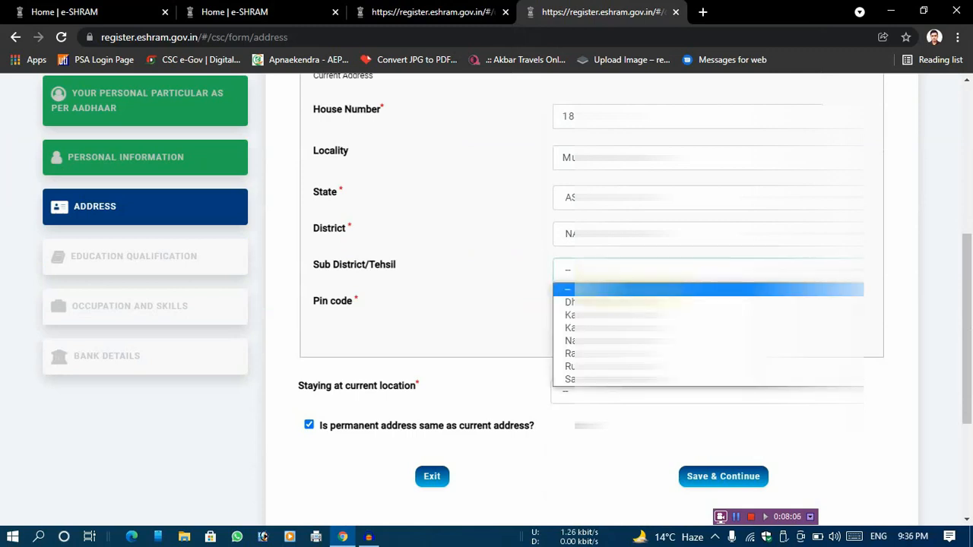
{"action": "left_click", "coordinate": [631, 302]}
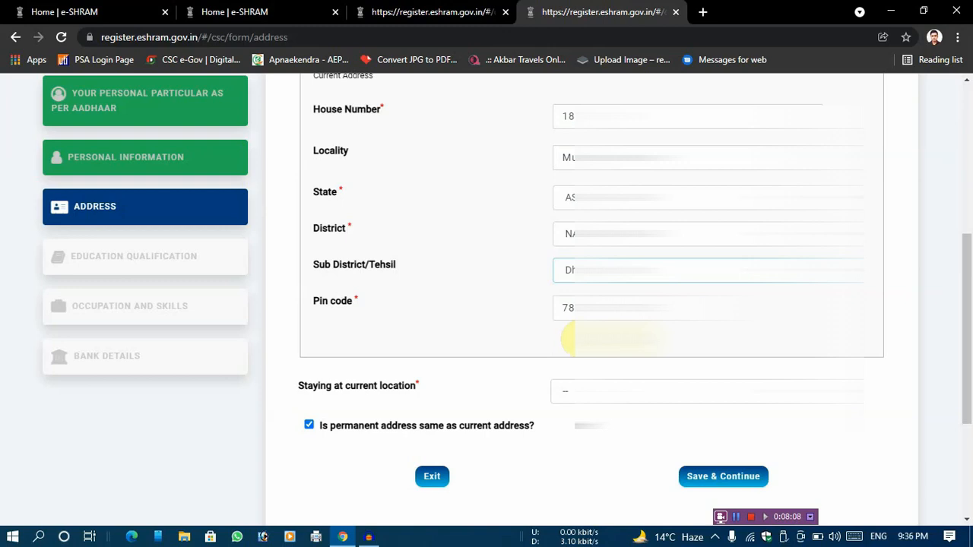
{"action": "scroll", "coordinate": [473, 278], "scroll_direction": "down", "scroll_amount": 2}
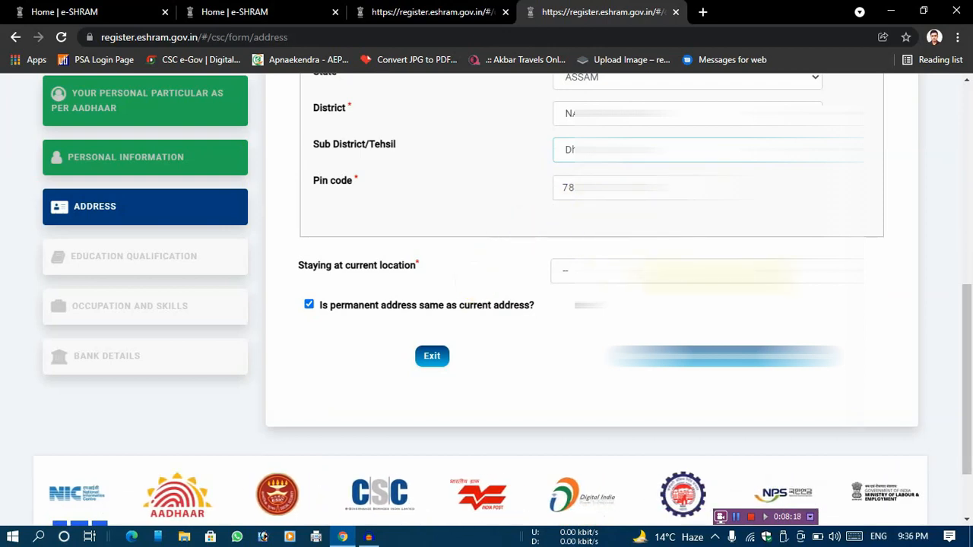
Set stay at current location to More than 25 years, keep permanent address same, and save
{"action": "left_click", "coordinate": [715, 271]}
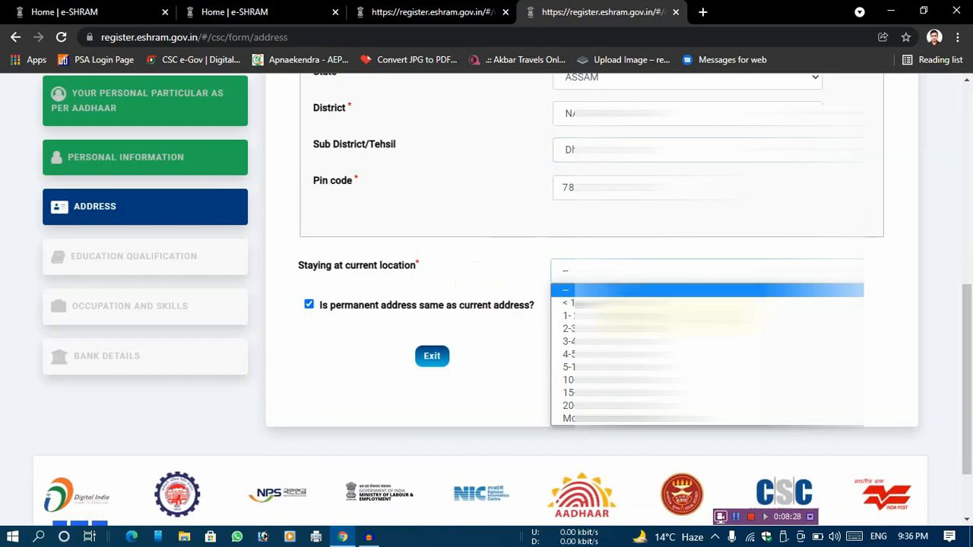
{"action": "left_click", "coordinate": [658, 418]}
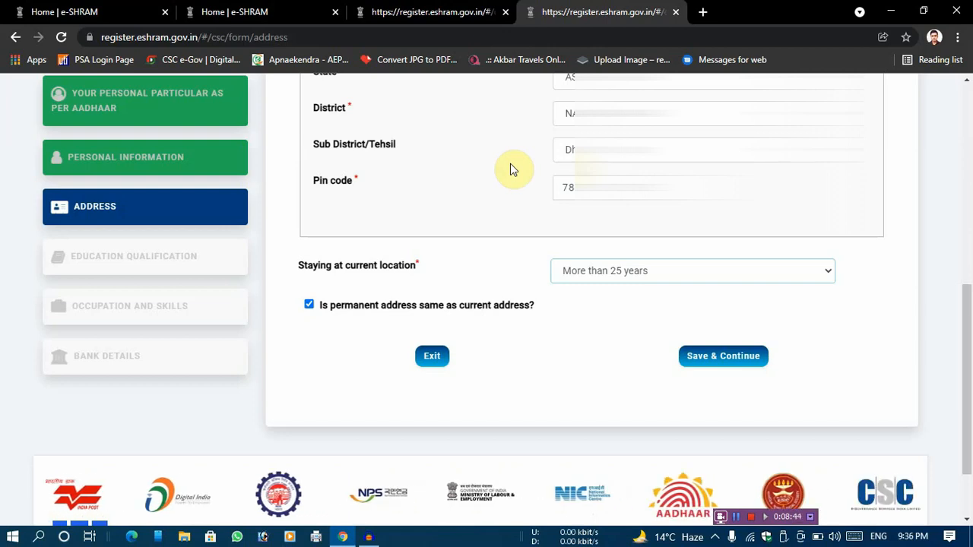
{"action": "left_click", "coordinate": [307, 304]}
{"action": "left_click", "coordinate": [308, 304]}
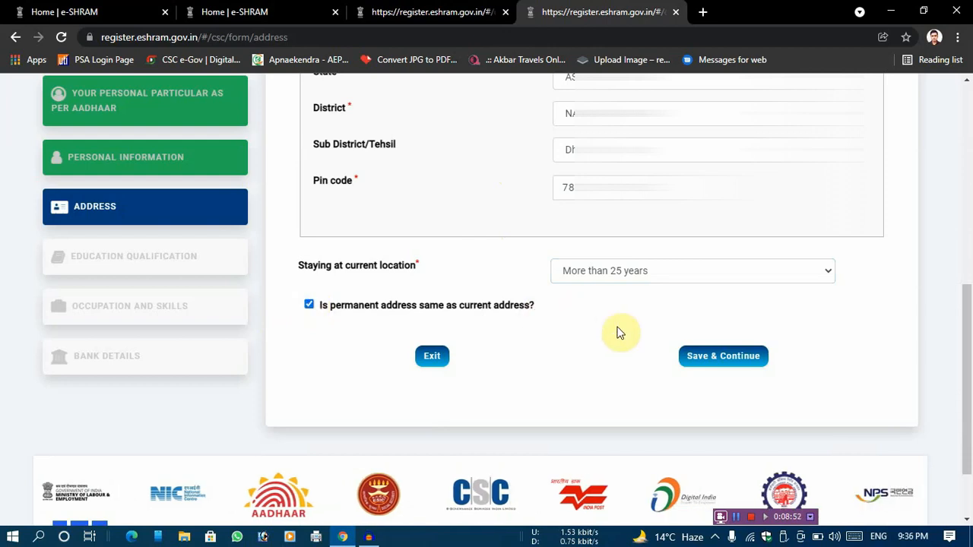
{"action": "left_click", "coordinate": [704, 363]}
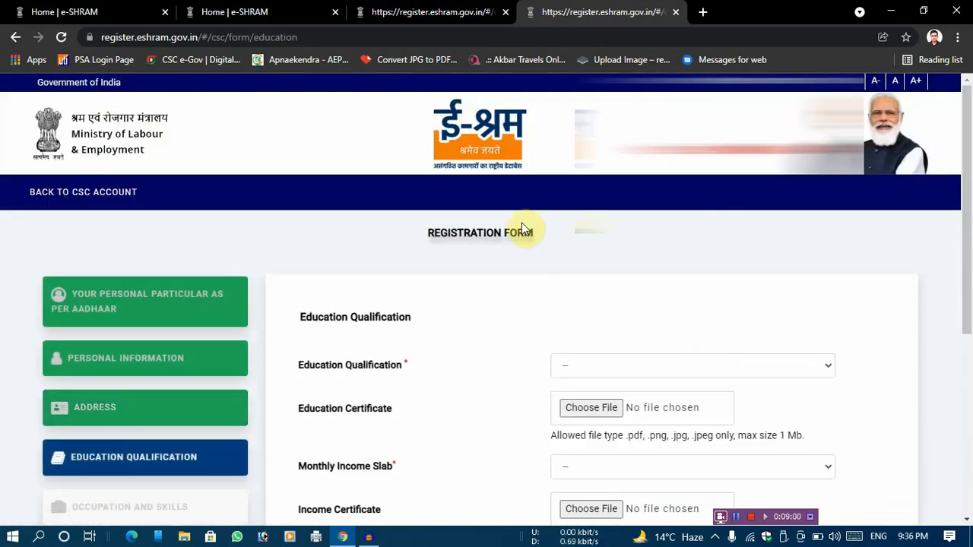
Pick the worker's education qualification and the '10000 & Below' income slab, then save
{"action": "scroll", "coordinate": [524, 275], "scroll_direction": "down", "scroll_amount": 2}
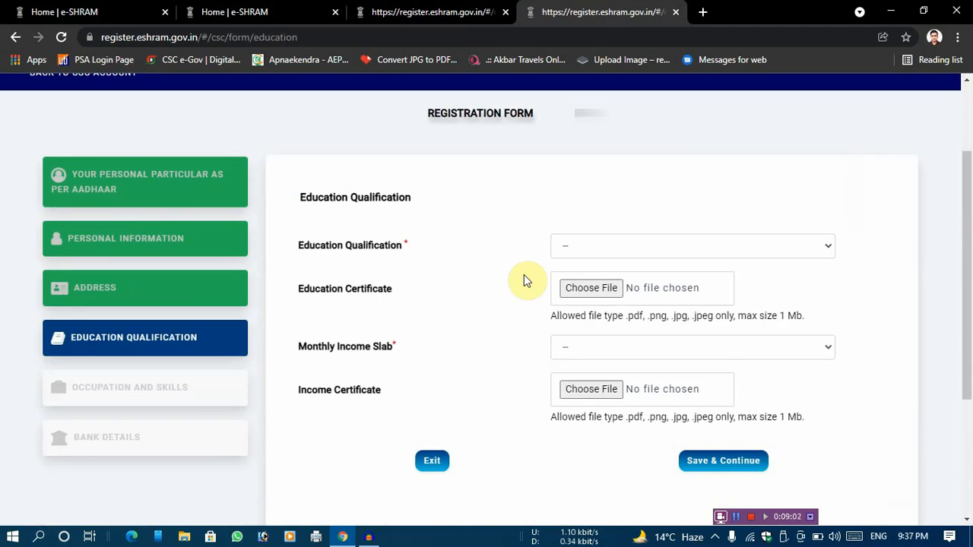
{"action": "left_click", "coordinate": [693, 243]}
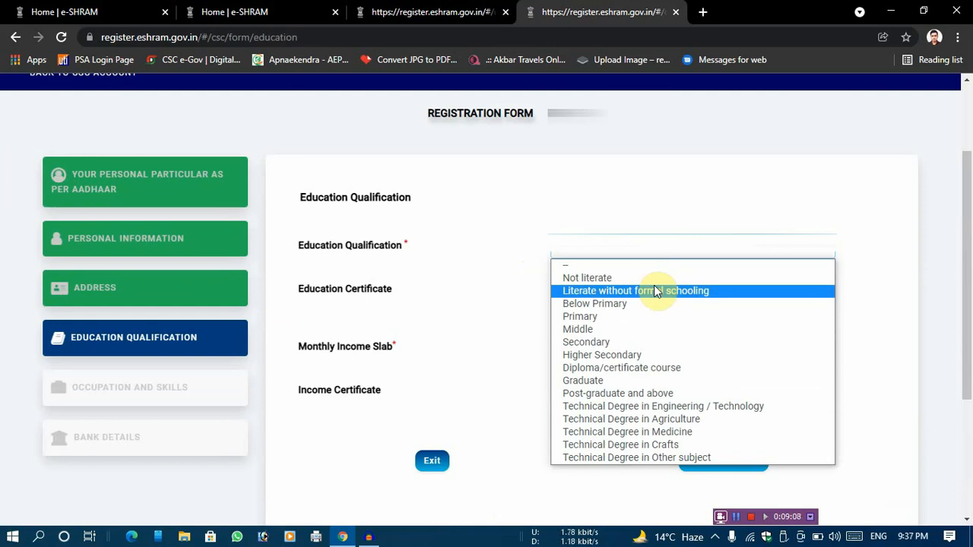
{"action": "left_click", "coordinate": [595, 329]}
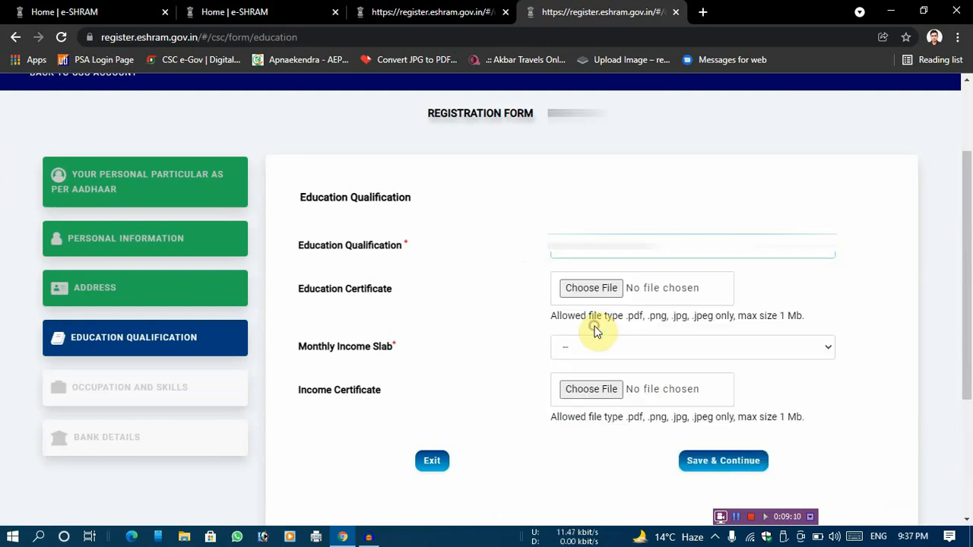
{"action": "scroll", "coordinate": [495, 272], "scroll_direction": "down", "scroll_amount": 1}
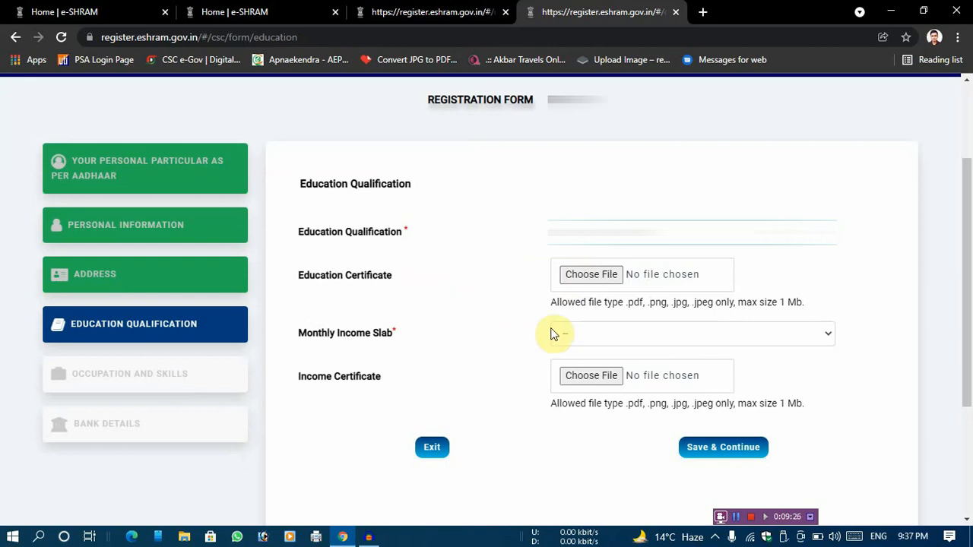
{"action": "left_click", "coordinate": [606, 332]}
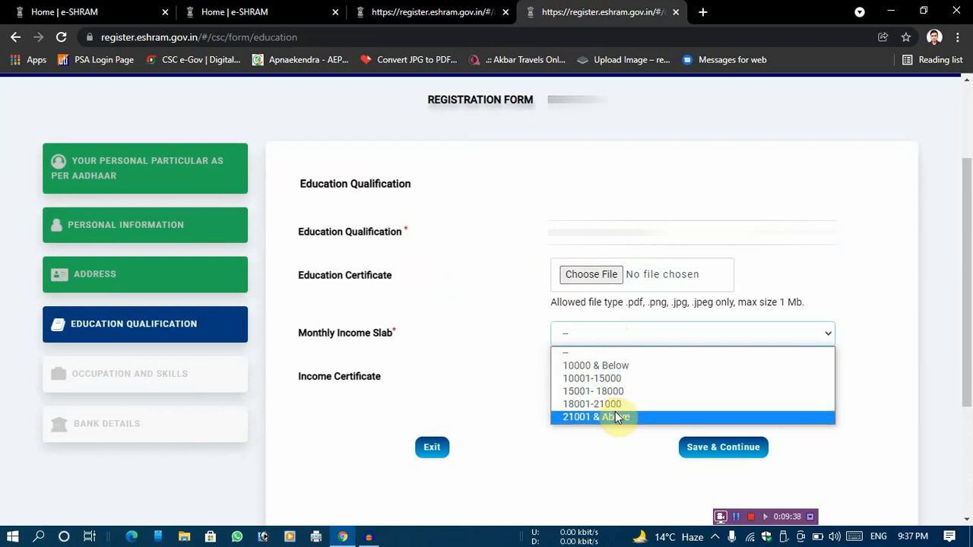
{"action": "left_click", "coordinate": [596, 366]}
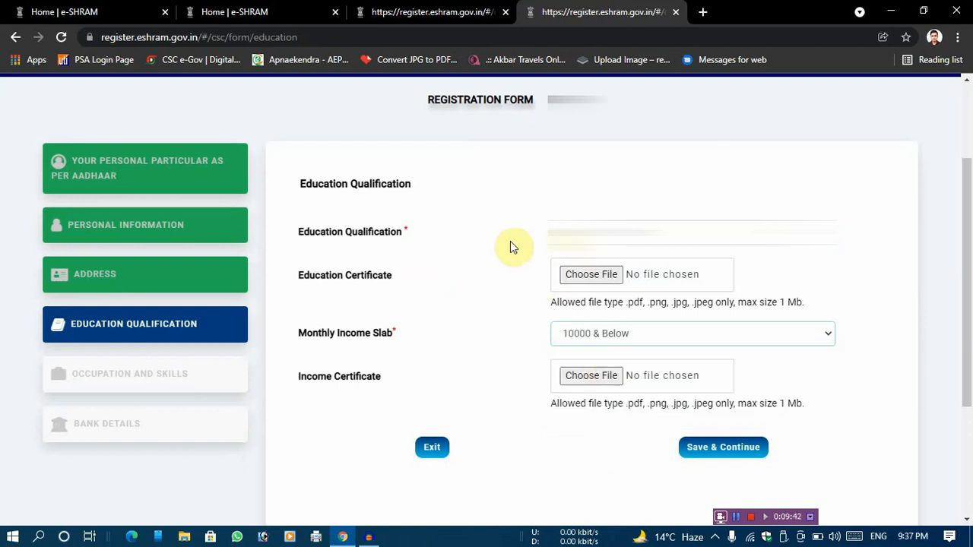
{"action": "scroll", "coordinate": [451, 303], "scroll_direction": "down", "scroll_amount": 2}
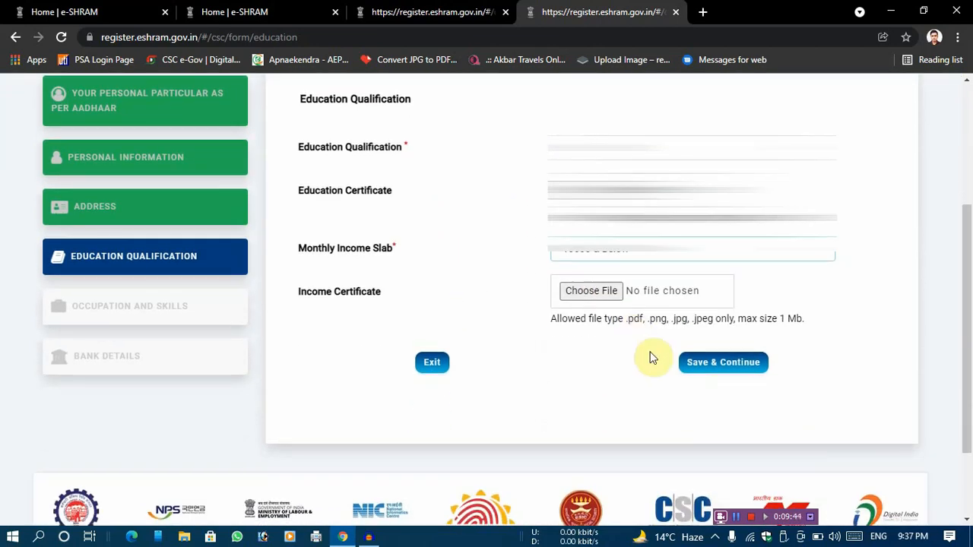
{"action": "left_click", "coordinate": [718, 364]}
Search 'kitc' in Primary Occupation to select Kitchen Helpers
{"action": "scroll", "coordinate": [536, 264], "scroll_direction": "down", "scroll_amount": 2}
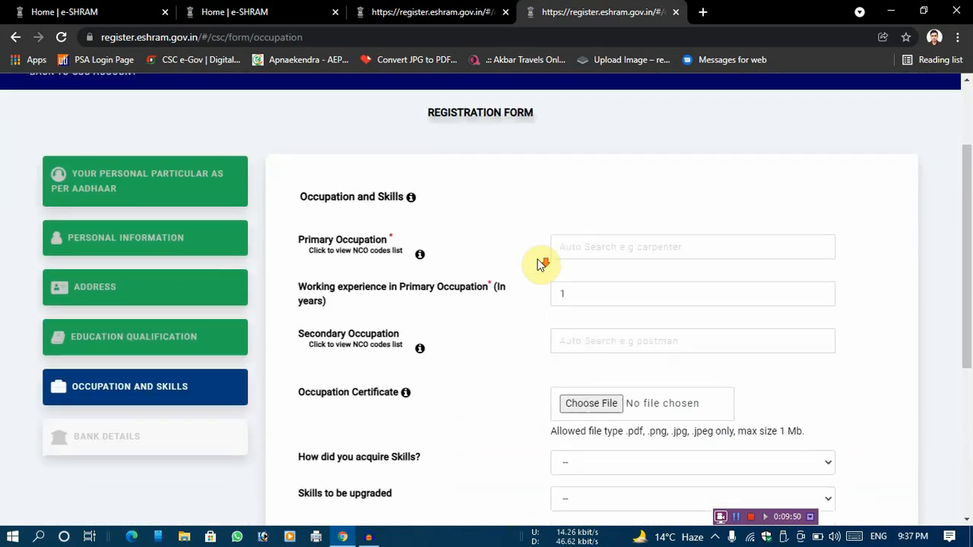
{"action": "left_click", "coordinate": [579, 246]}
{"action": "type", "text": "kit"}
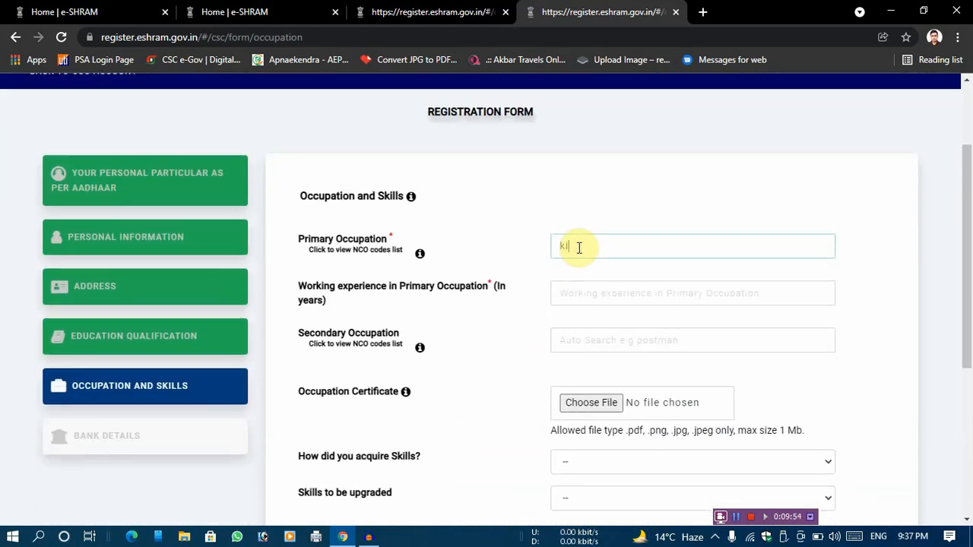
{"action": "type", "text": "c"}
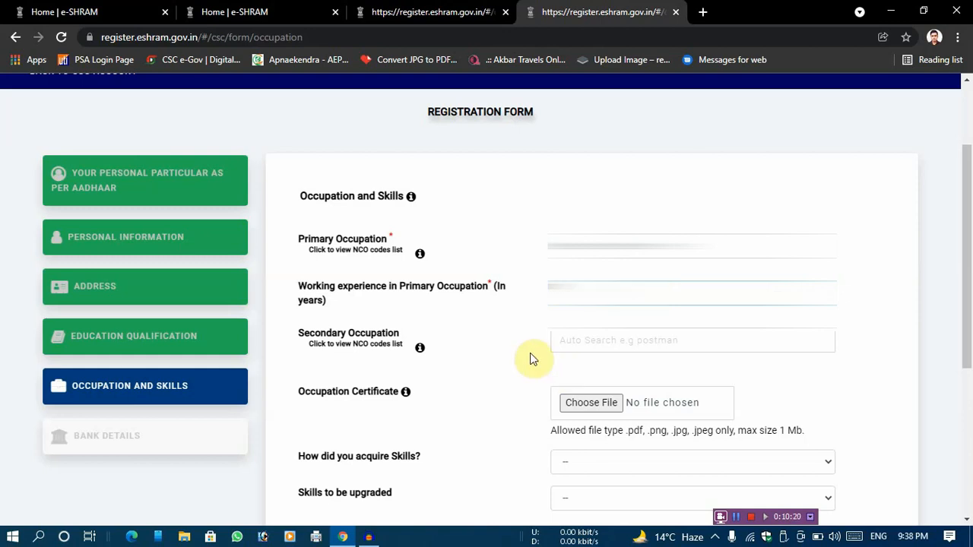
Set the secondary occupation to Mixed Crop and Livestock Farm Labourers via the 'mix' search
{"action": "scroll", "coordinate": [532, 357], "scroll_direction": "down", "scroll_amount": 1}
{"action": "scroll", "coordinate": [534, 357], "scroll_direction": "down", "scroll_amount": 1}
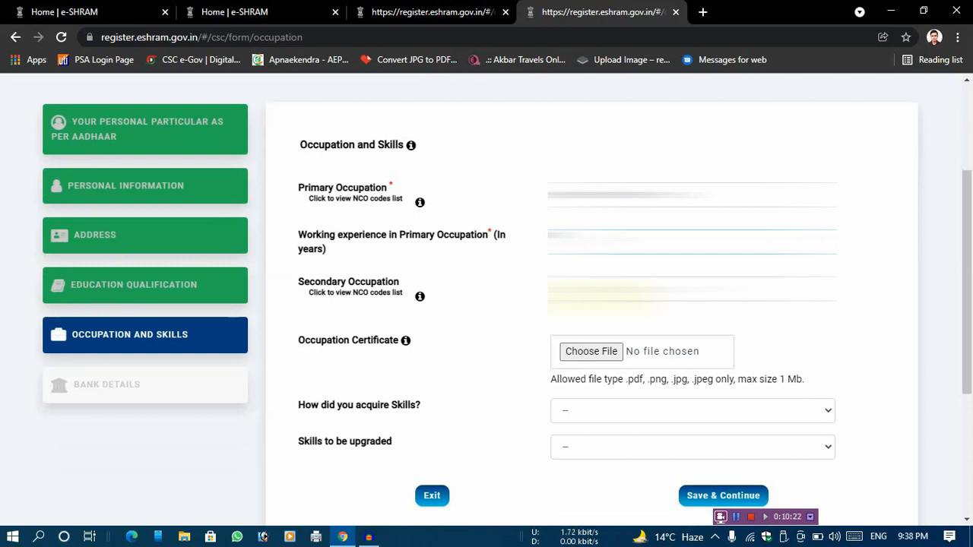
{"action": "left_click", "coordinate": [608, 292]}
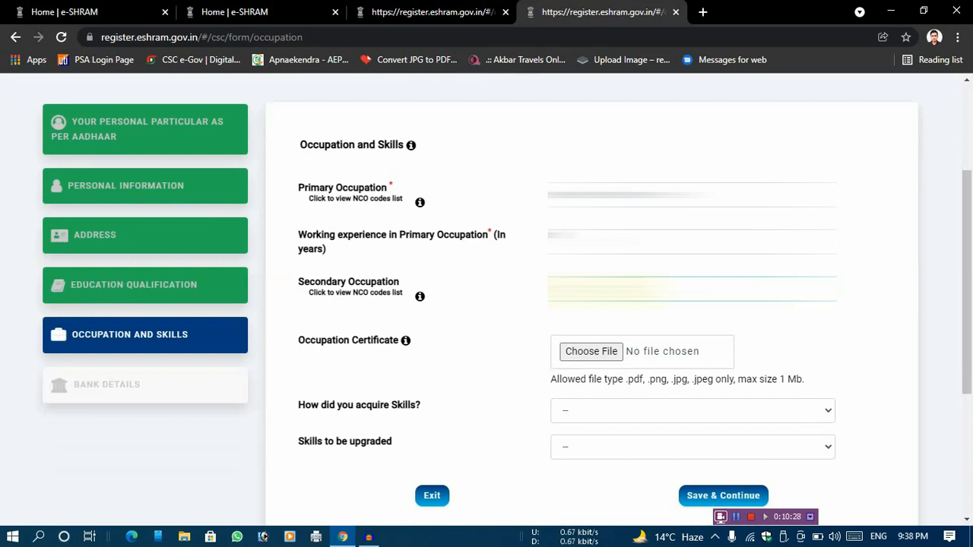
{"action": "type", "text": "mix"}
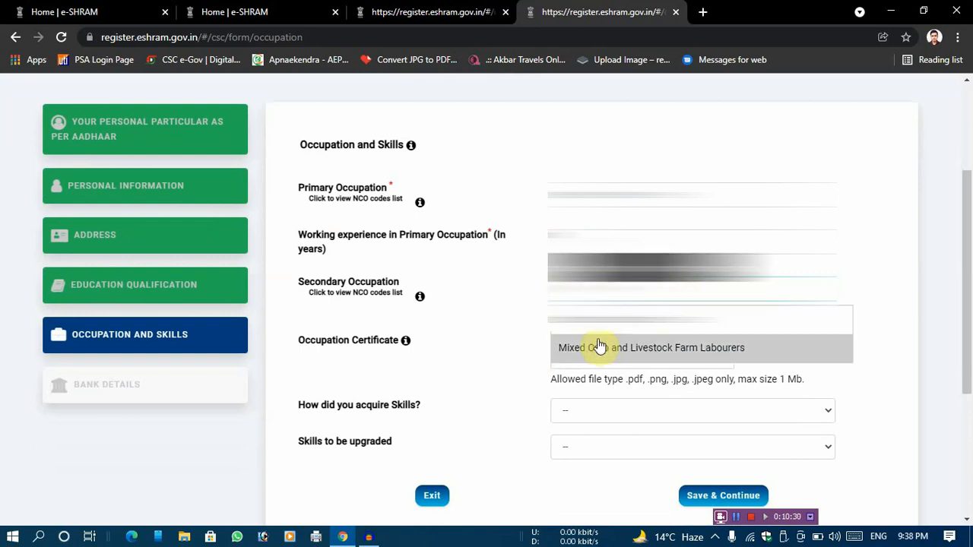
{"action": "left_click", "coordinate": [597, 347]}
{"action": "scroll", "coordinate": [477, 297], "scroll_direction": "down", "scroll_amount": 1}
{"action": "scroll", "coordinate": [477, 296], "scroll_direction": "down", "scroll_amount": 2}
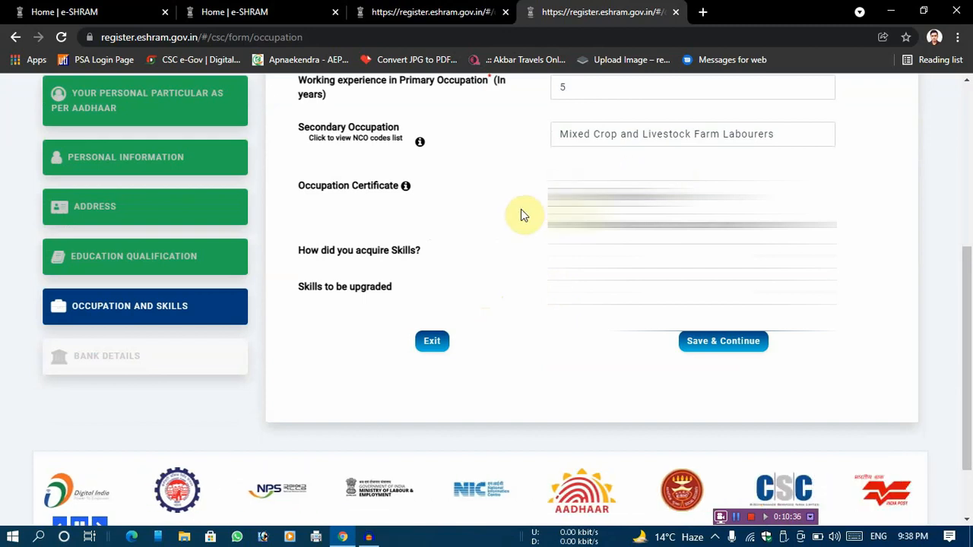
{"action": "left_click", "coordinate": [638, 255]}
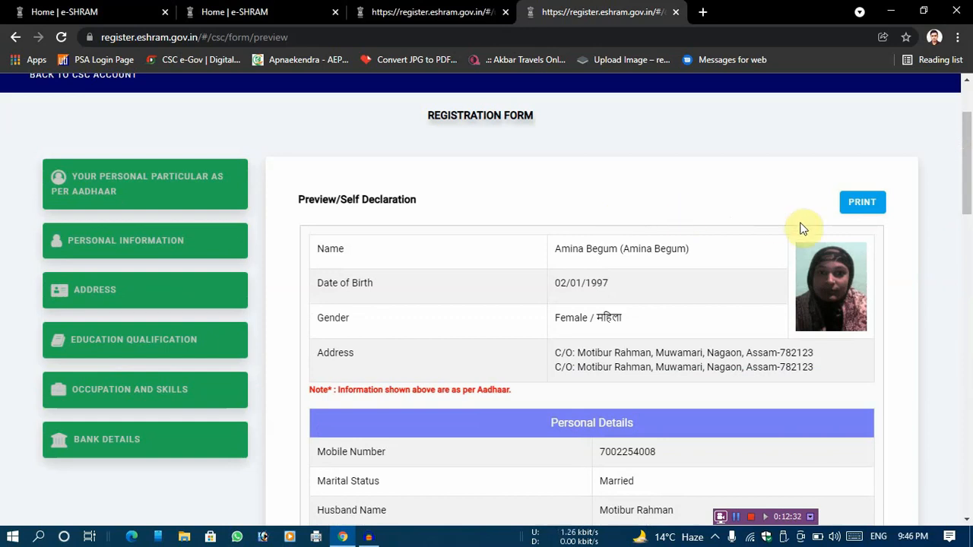
Accept the 'I undertake' self-declaration on the preview and submit the registration
{"action": "left_click_drag", "start_coordinate": [964, 154], "coordinate": [966, 407]}
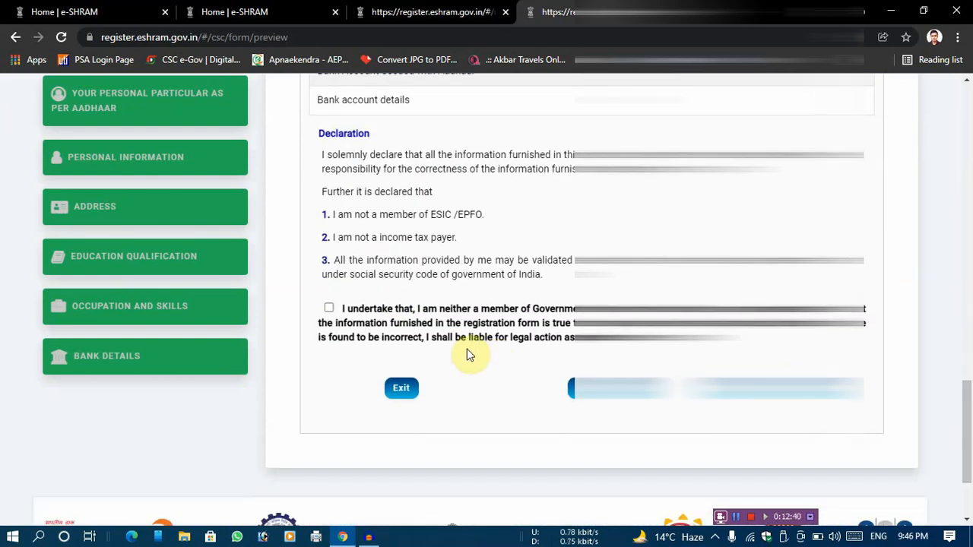
{"action": "left_click", "coordinate": [329, 308]}
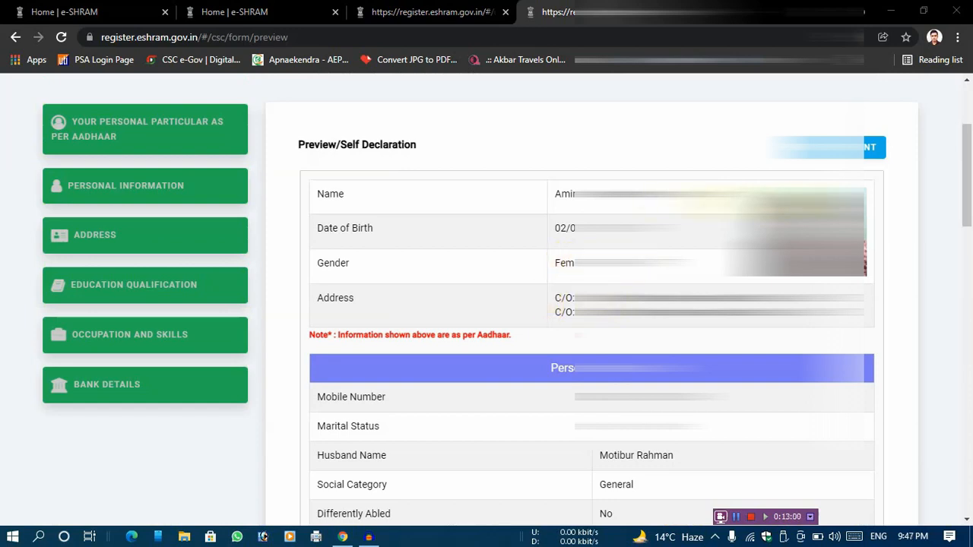
{"action": "left_click_drag", "start_coordinate": [966, 178], "coordinate": [969, 425]}
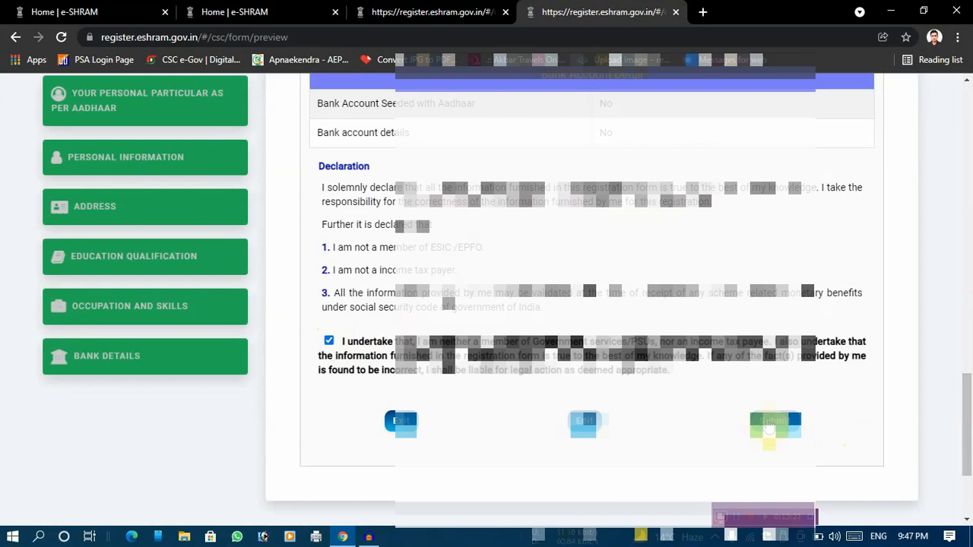
{"action": "left_click", "coordinate": [771, 425]}
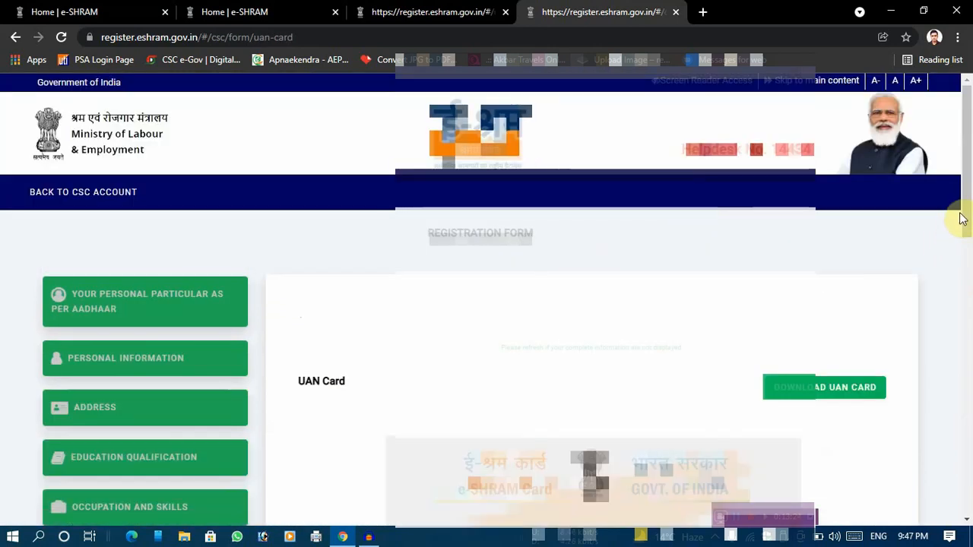
{"action": "left_click_drag", "start_coordinate": [962, 212], "coordinate": [967, 315]}
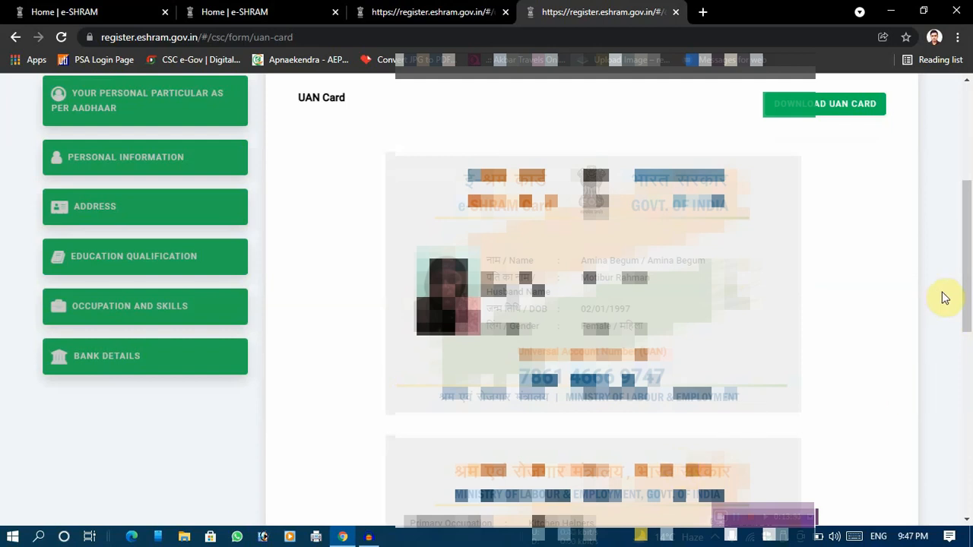
{"action": "left_click_drag", "start_coordinate": [963, 281], "coordinate": [964, 326]}
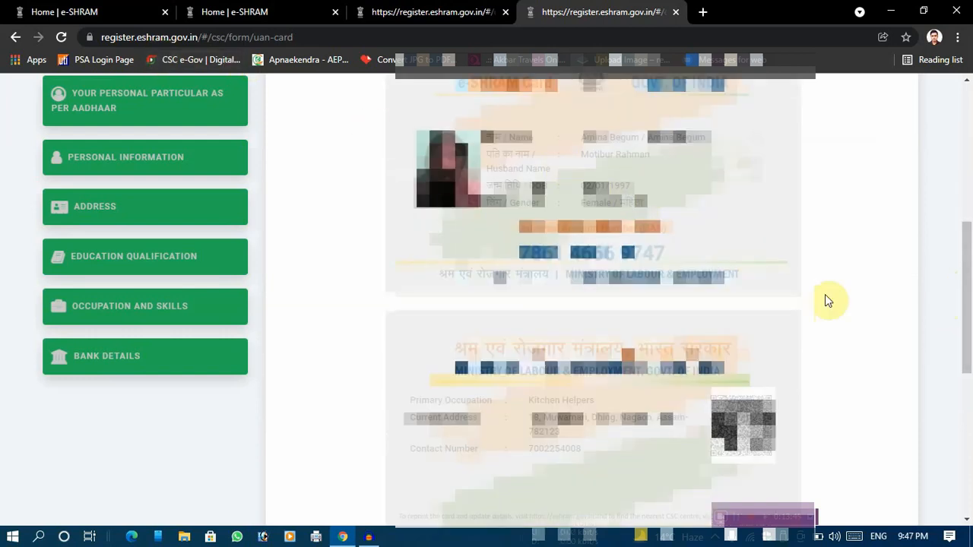
{"action": "left_click_drag", "start_coordinate": [969, 276], "coordinate": [955, 239]}
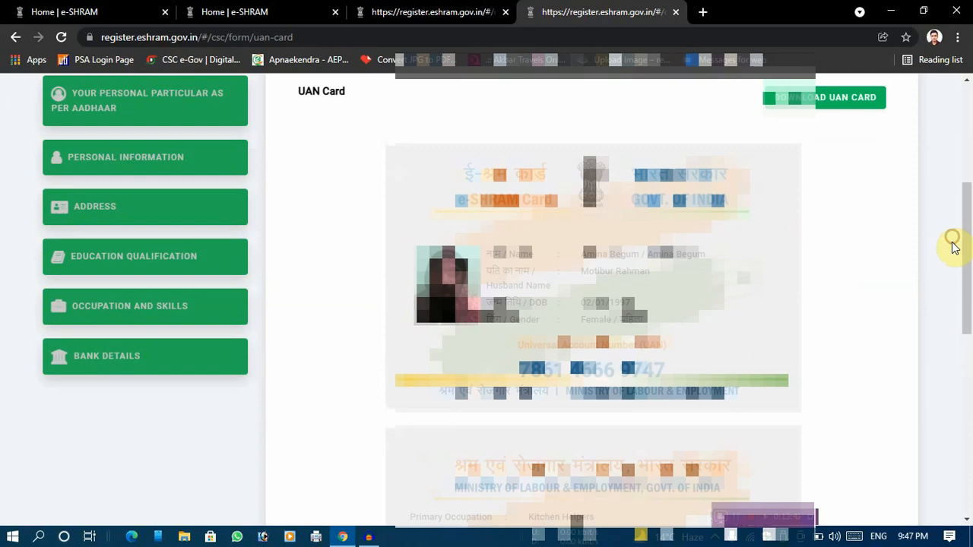